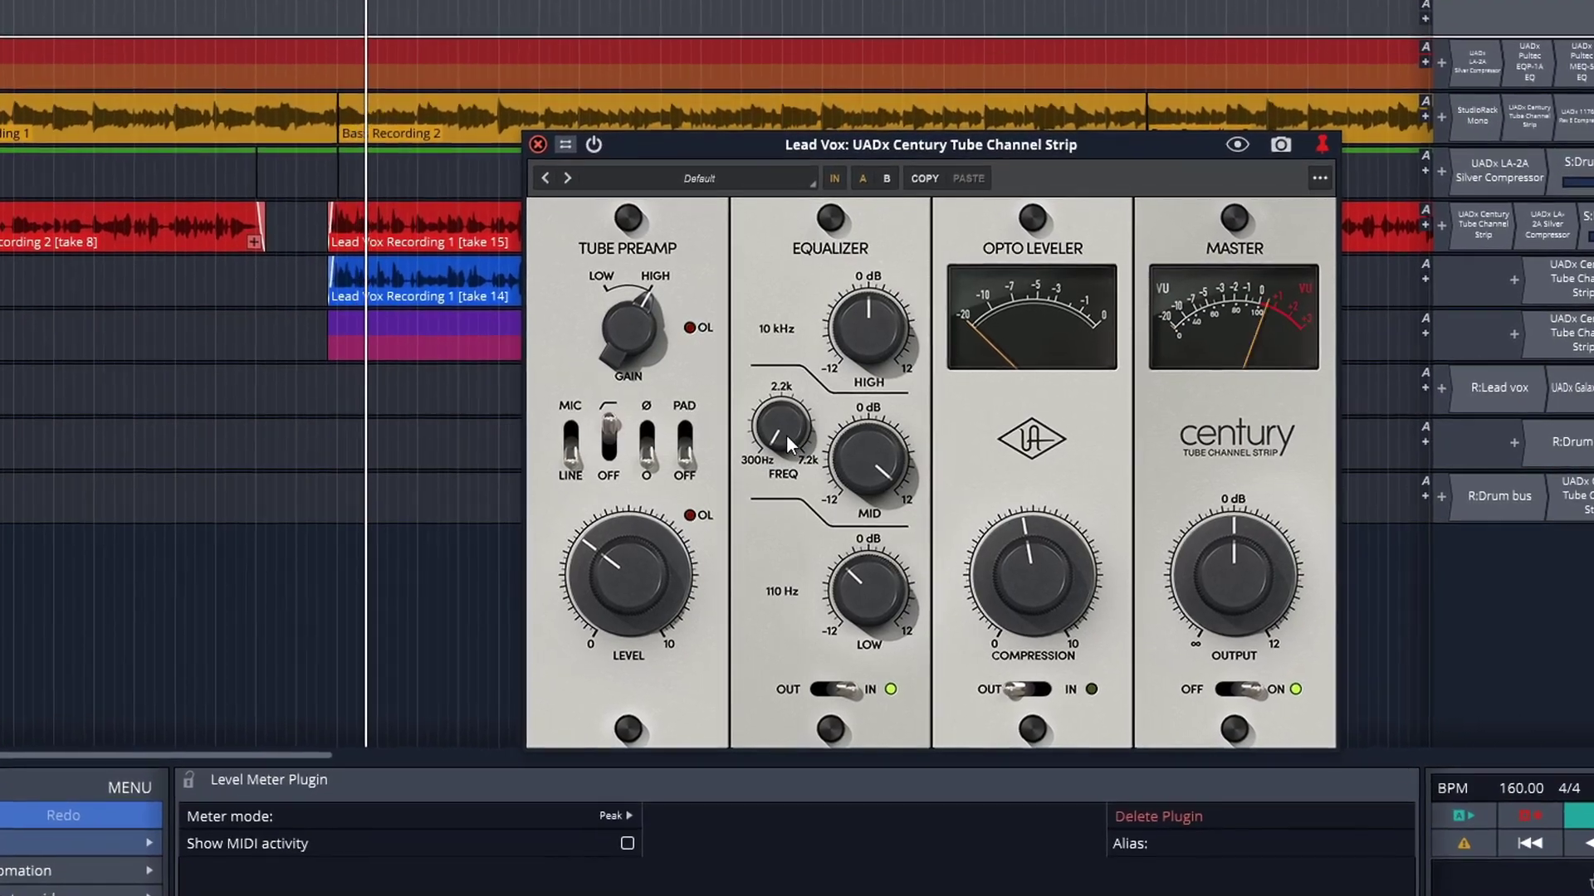
Sweep the Lead Vox strip's mid EQ frequency knob up to its high end
drag(785, 435, 773, 295)
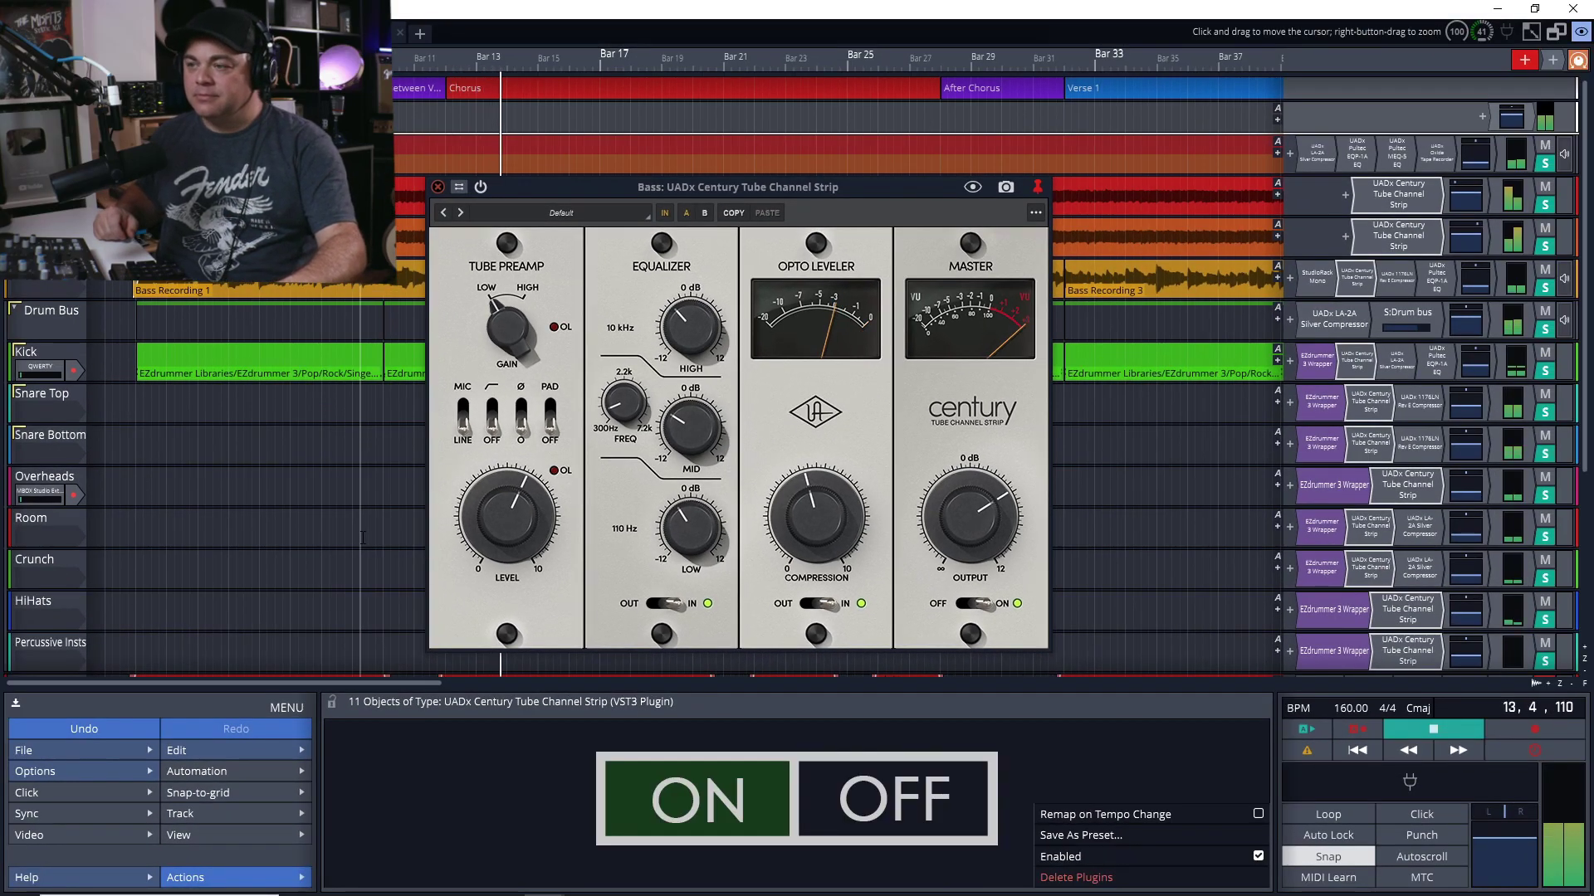
A/B the Century channel strips with repeated B bypass toggles during playback, leaving them enabled
key(b)
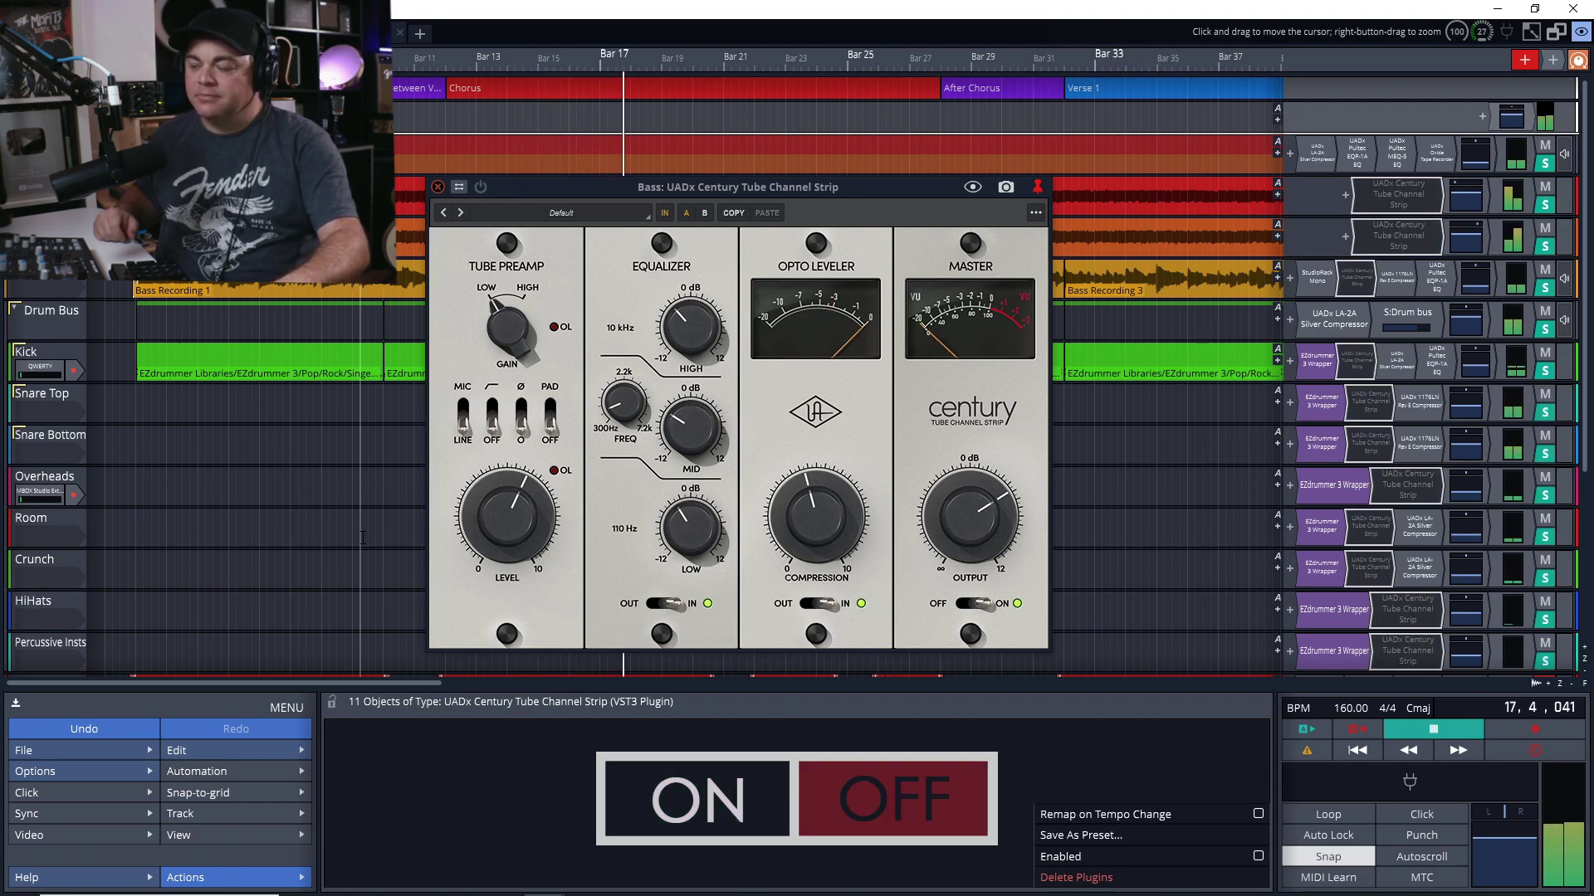
key(b)
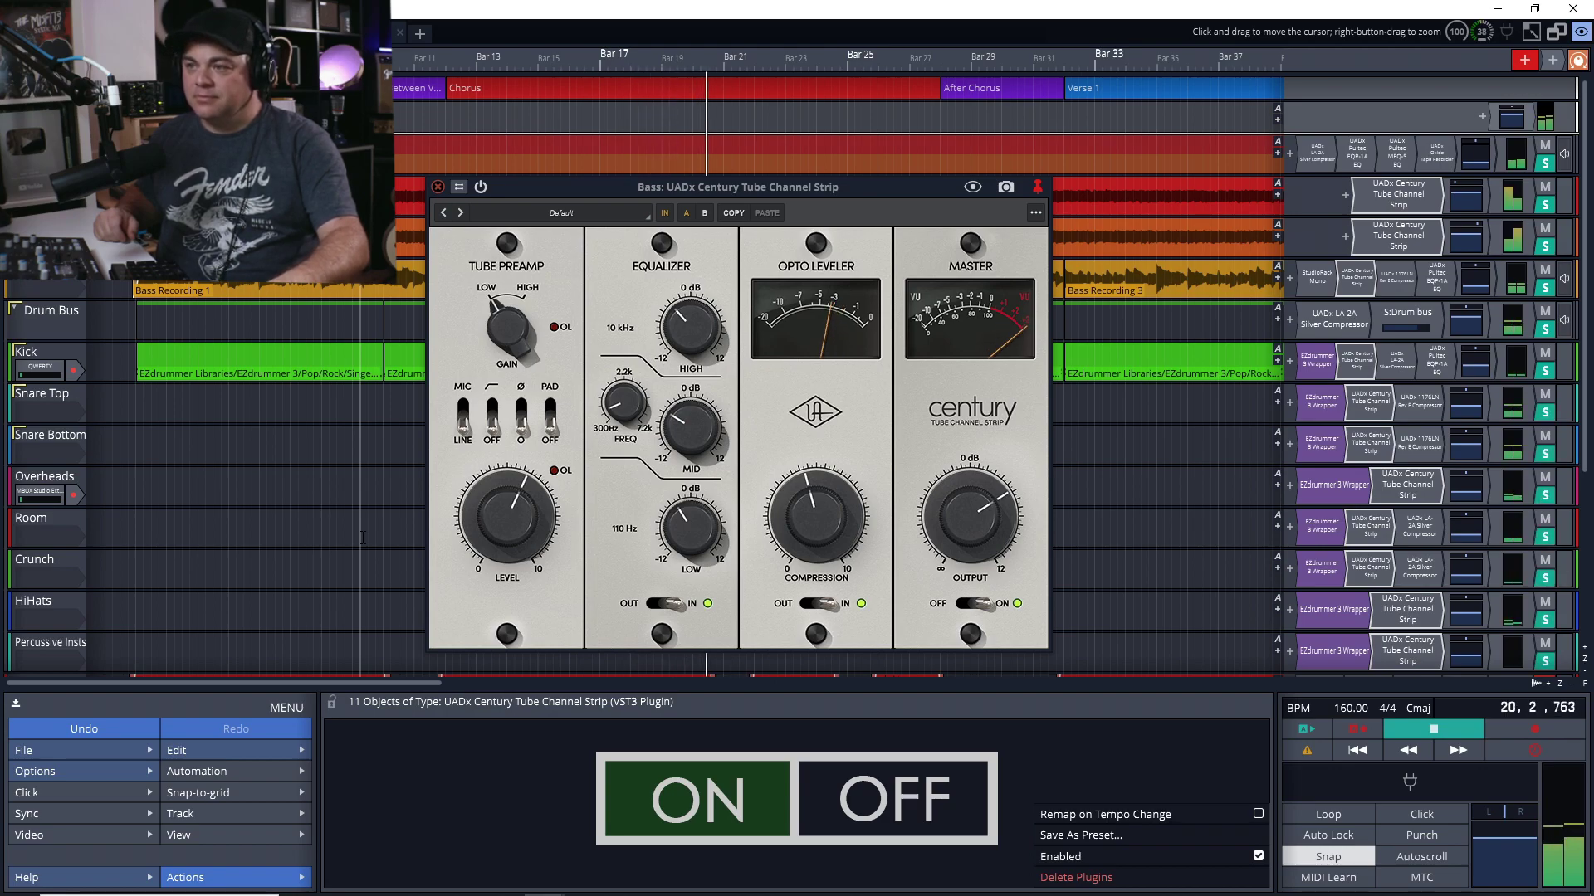
key(b)
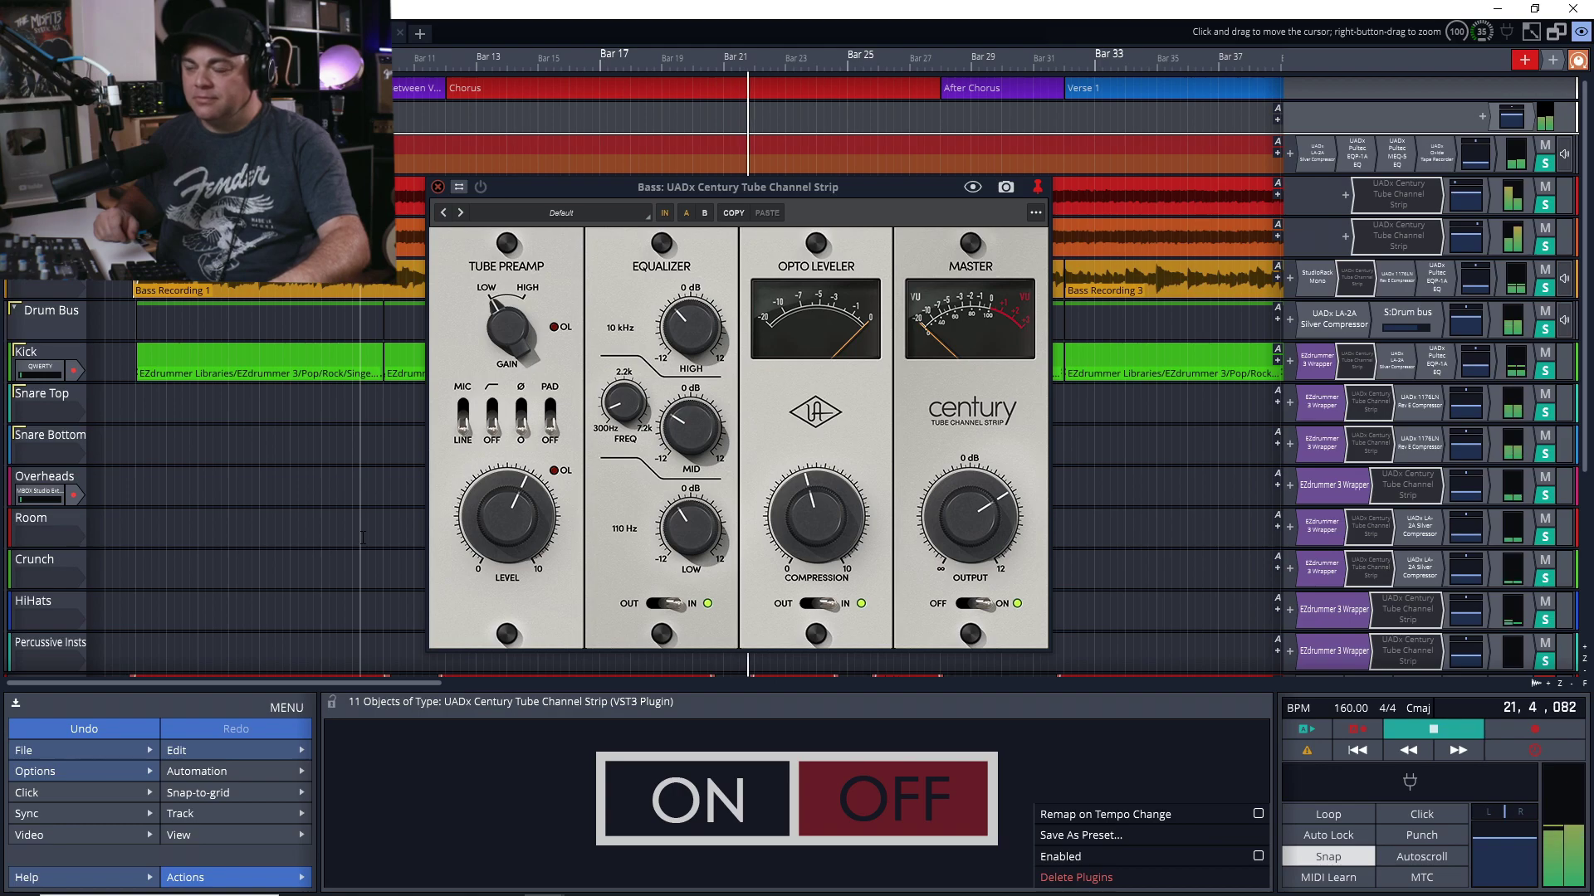
key(b)
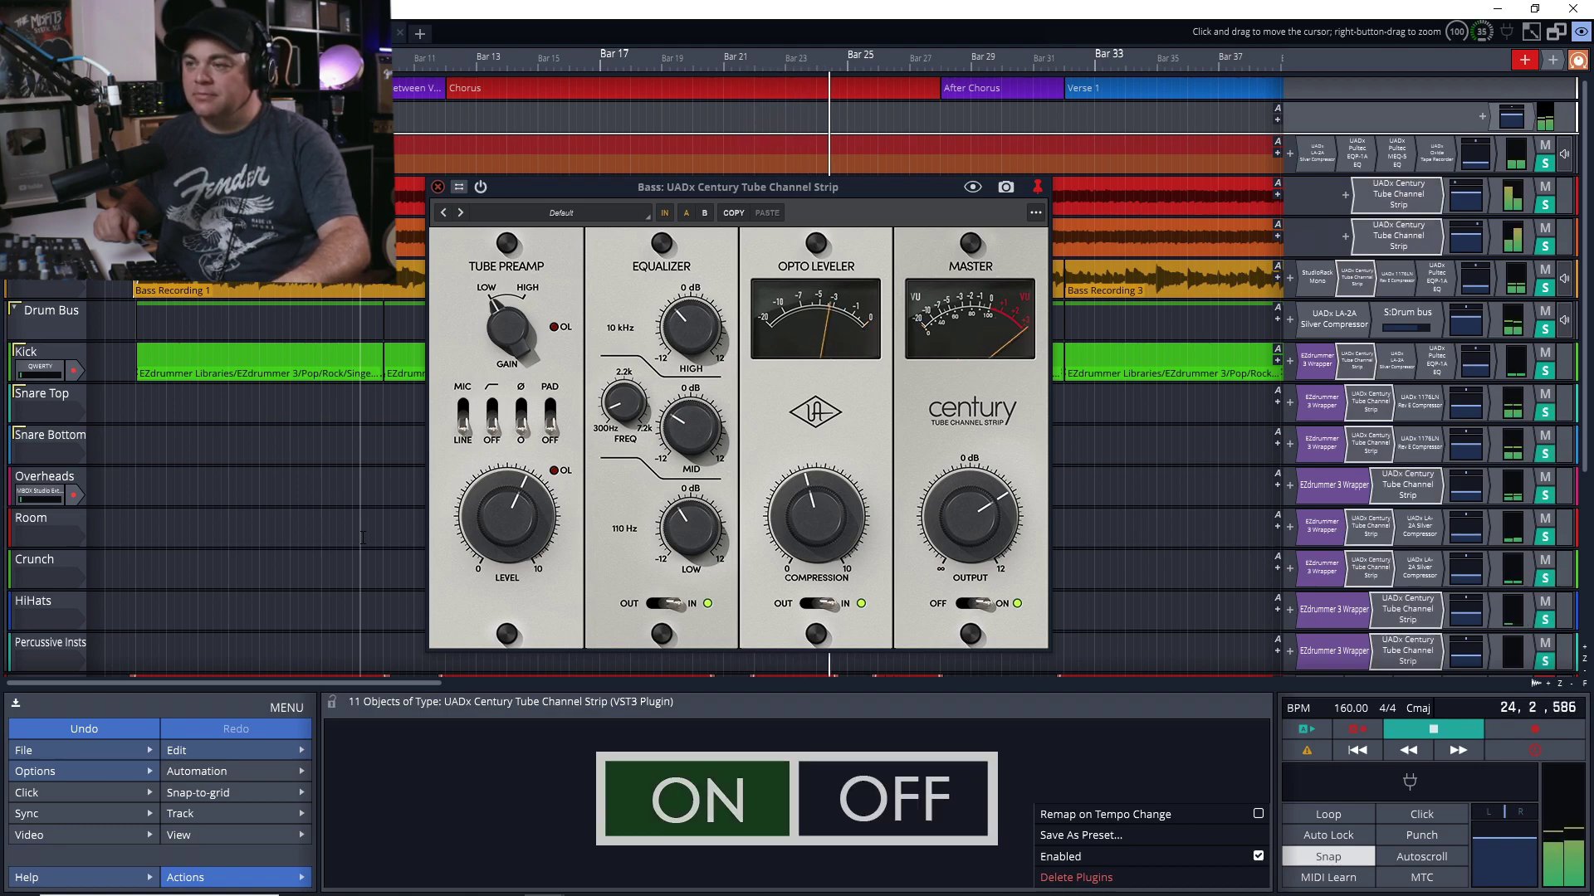
key(b)
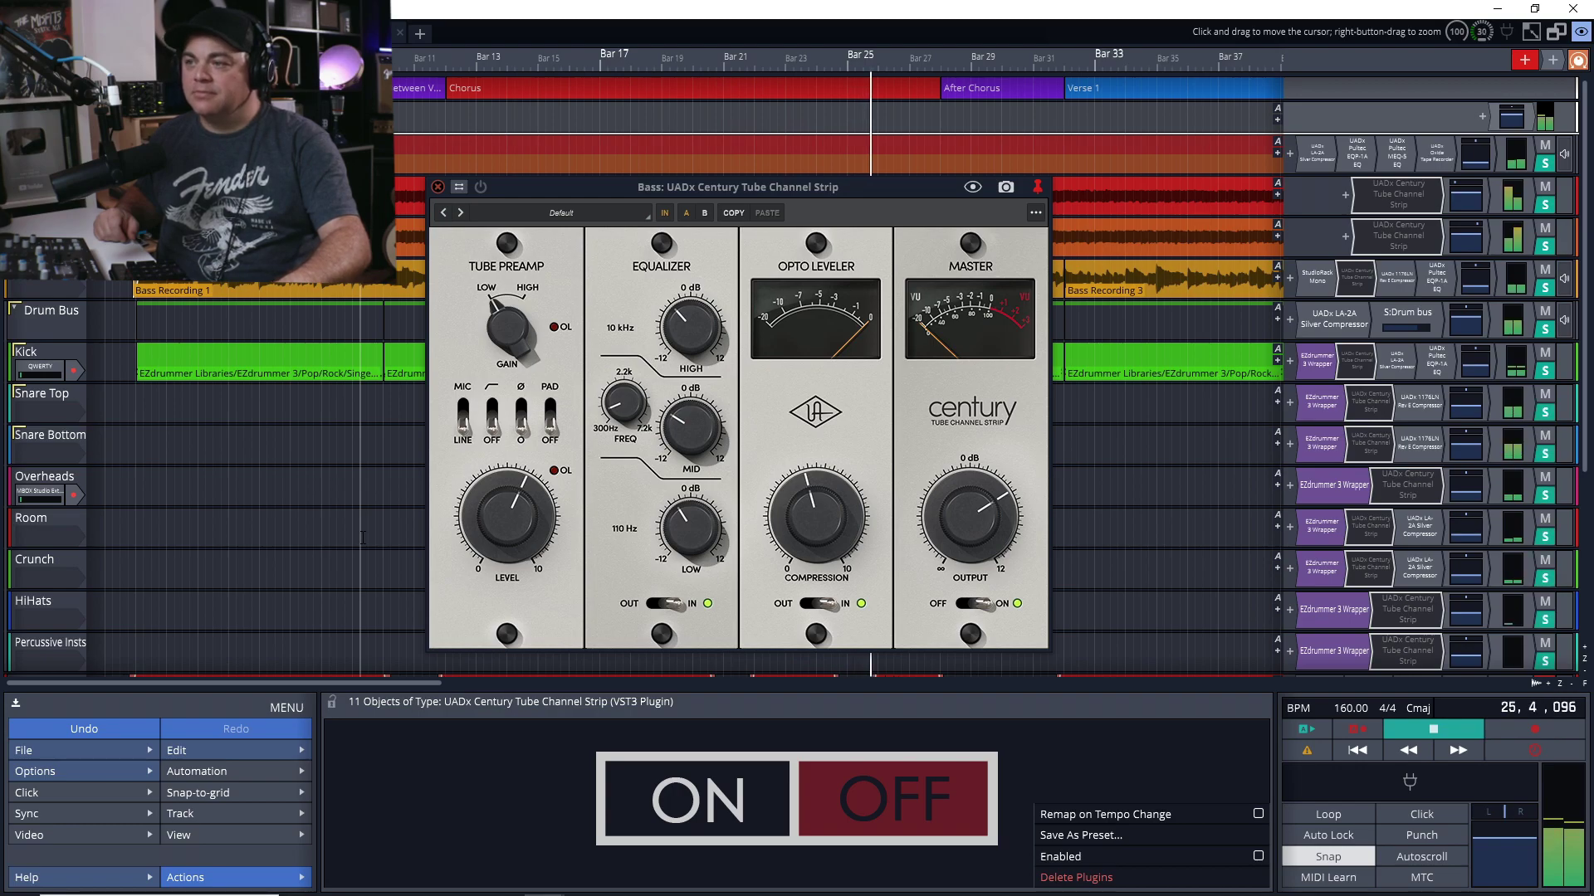
key(b)
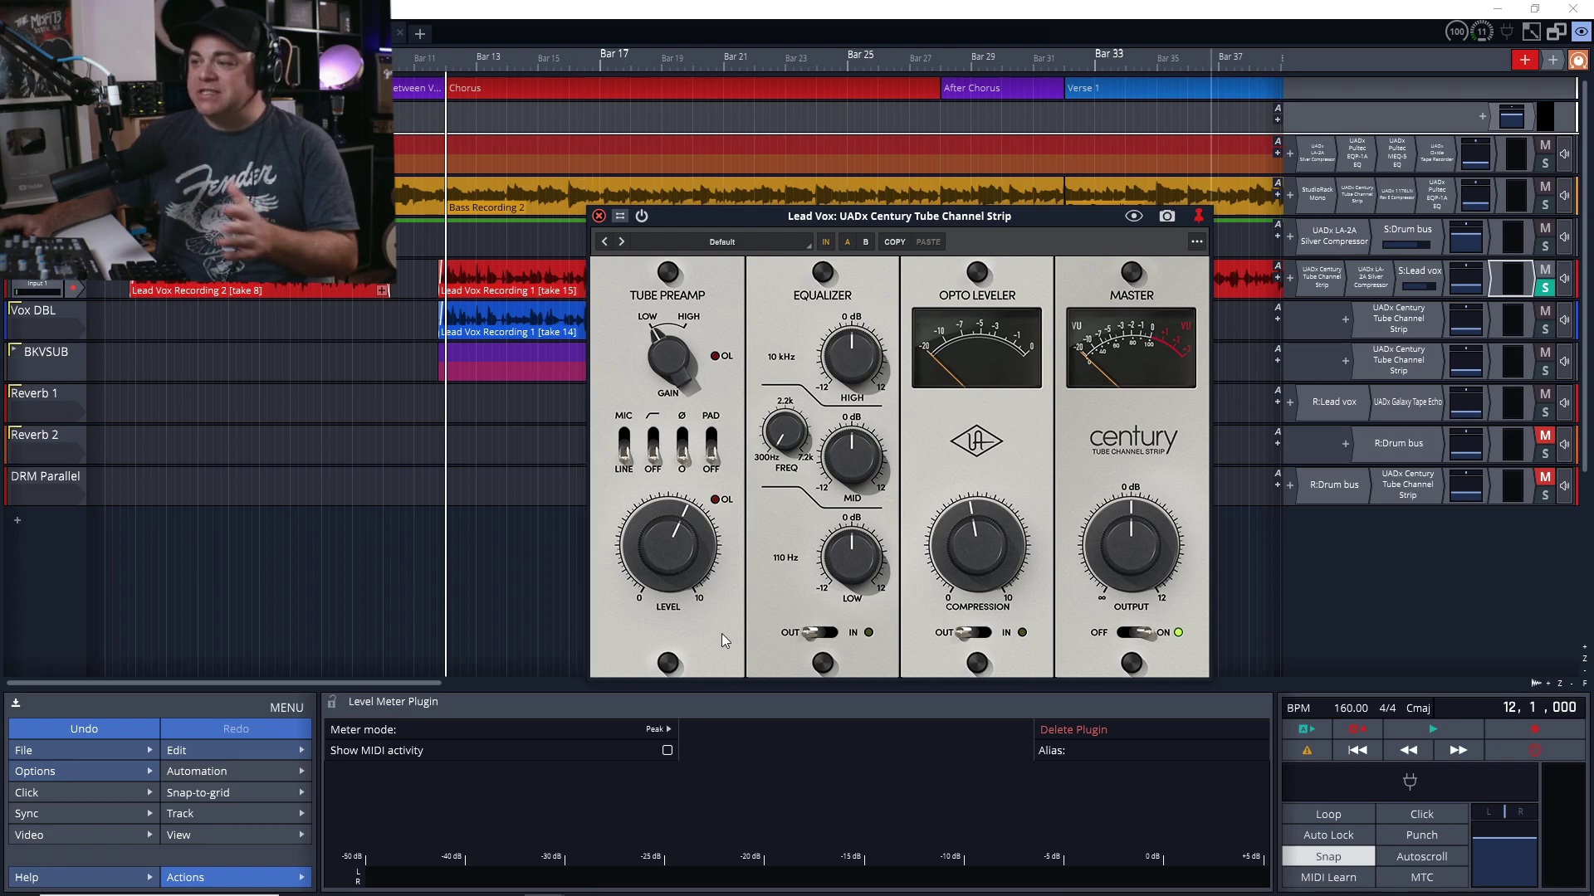
Start song playback with the Lead Vox Century strip at its Default preset
key(space)
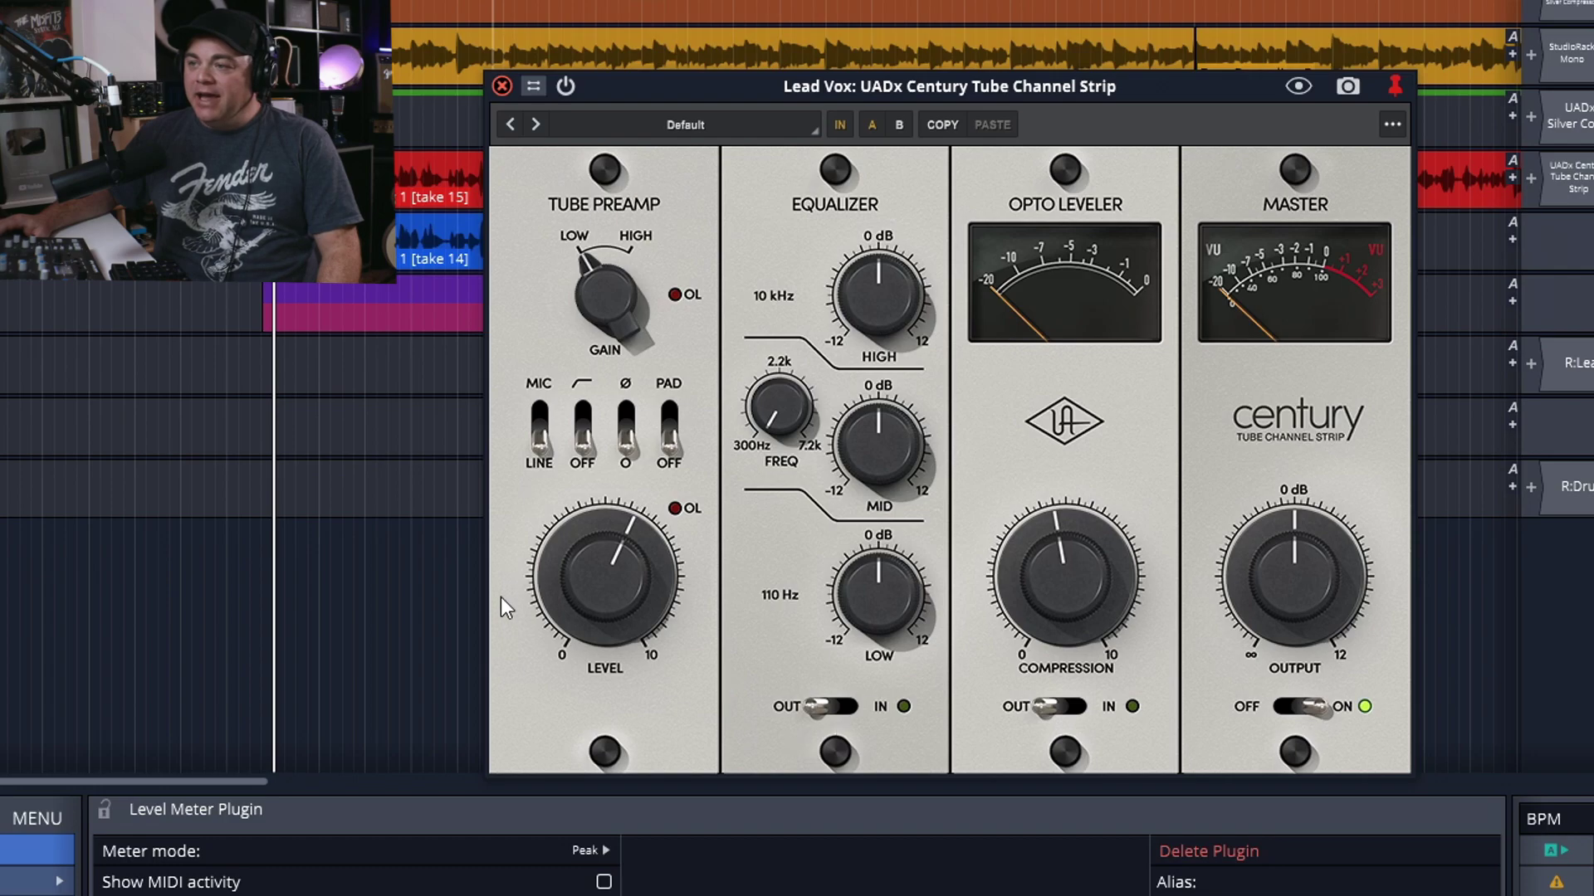
Enable the 80 Hz high-pass filter, set preamp gain to HIGH, and A/B the strip via bypass
click(584, 444)
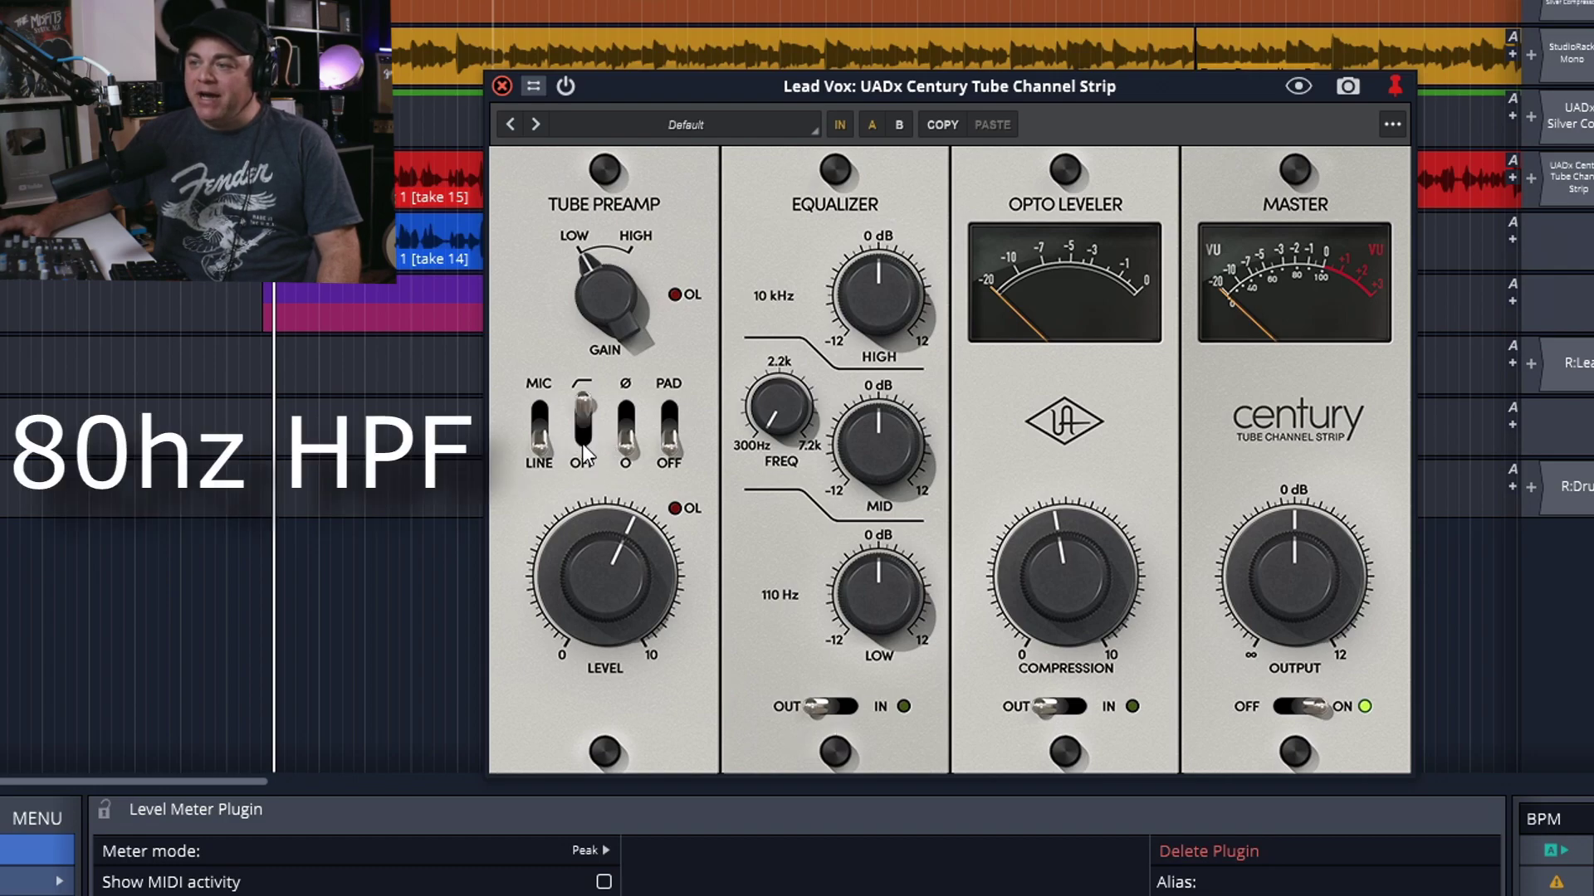
click(608, 235)
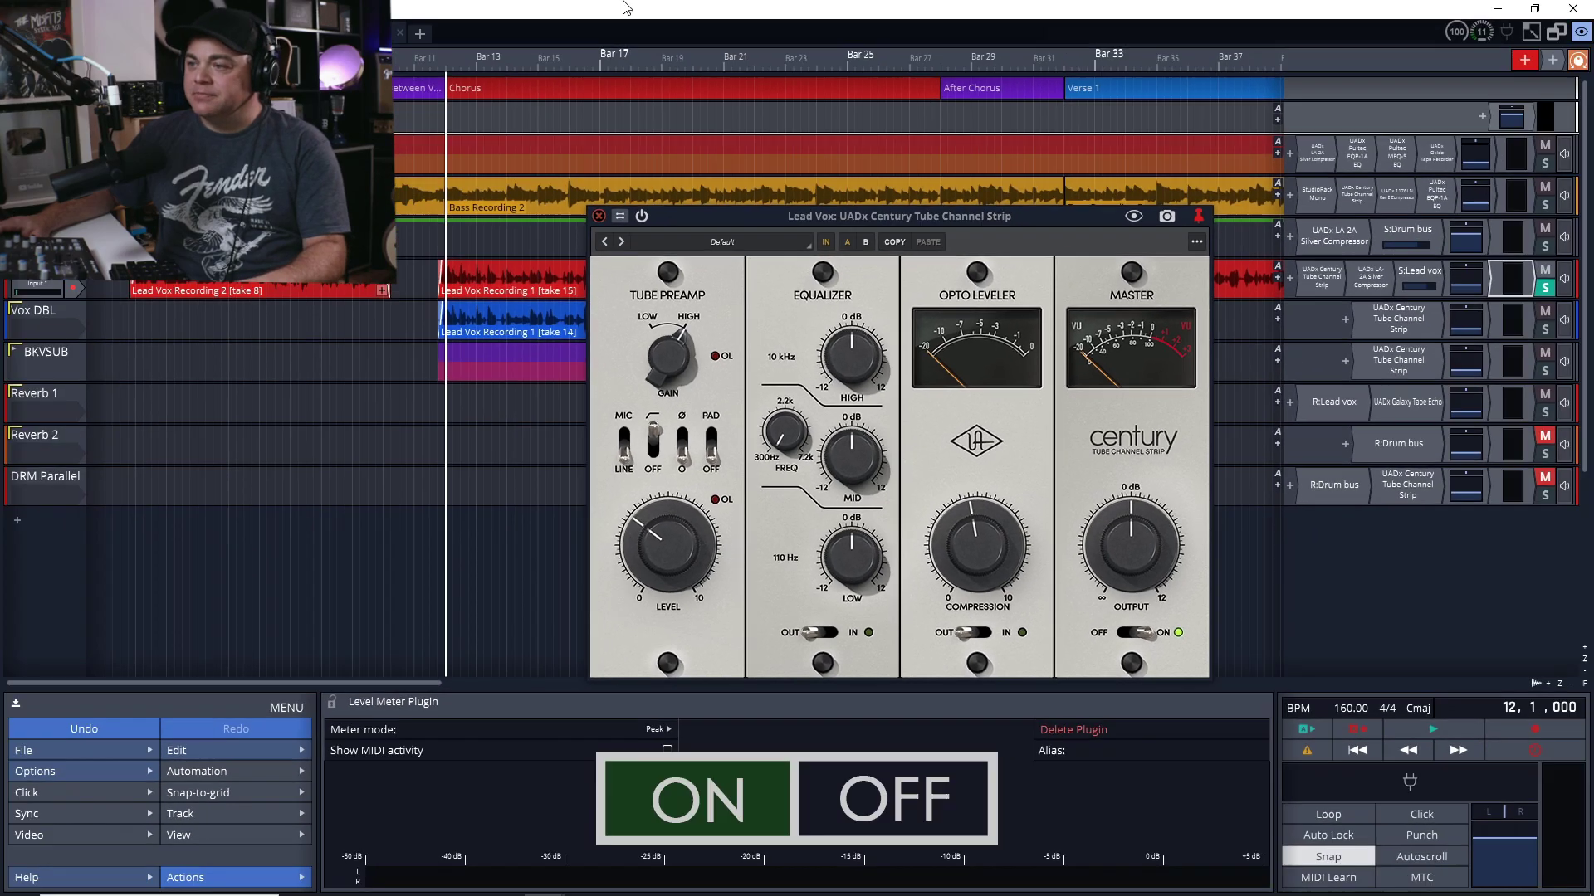
click(642, 217)
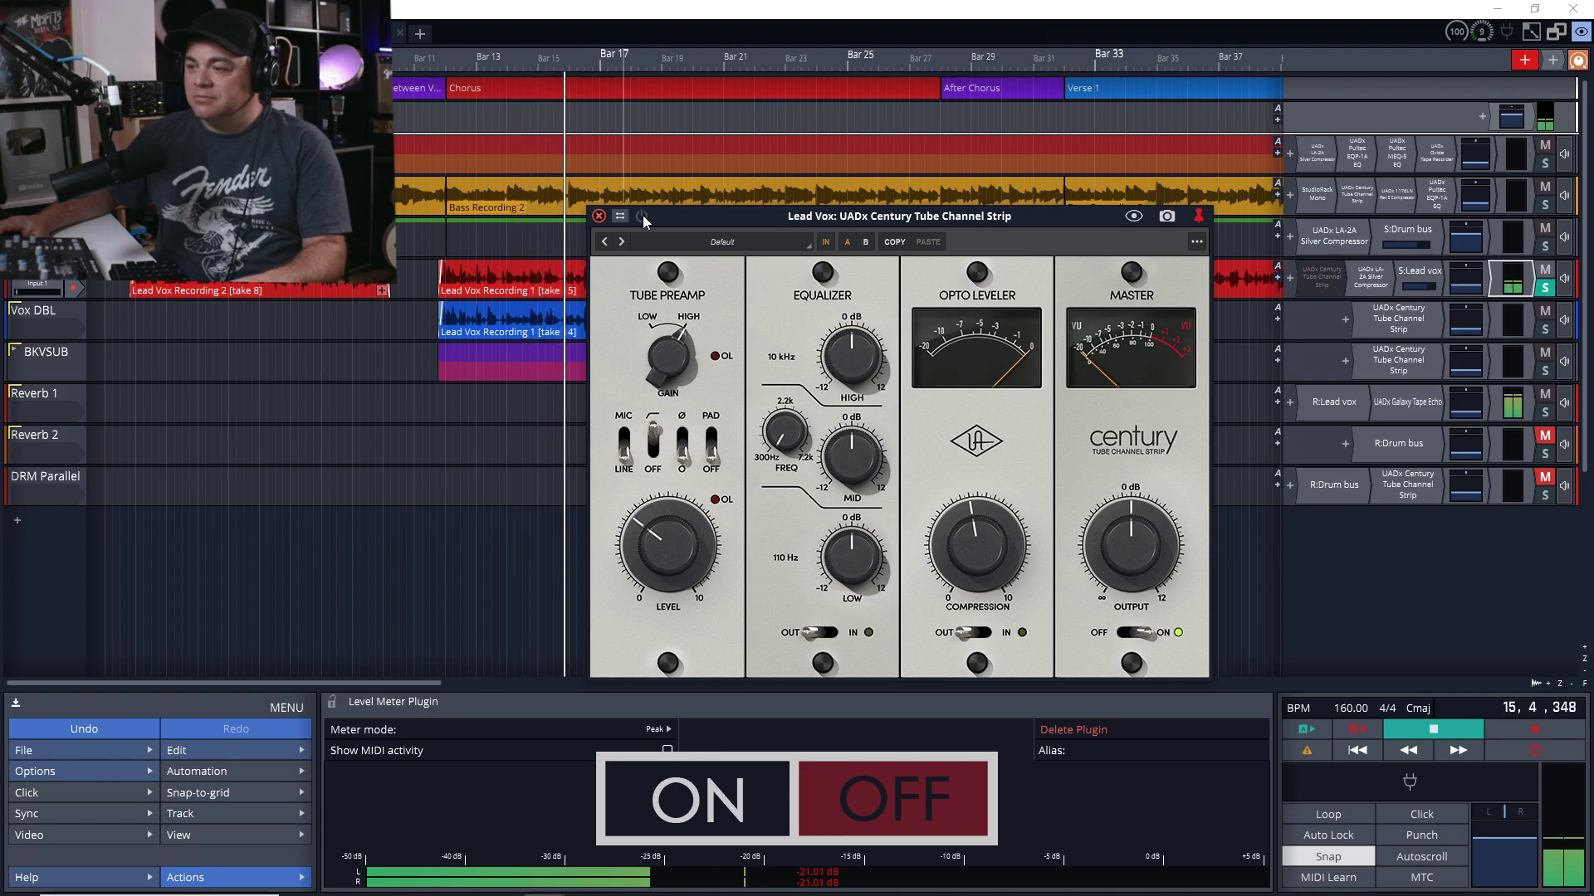
click(643, 216)
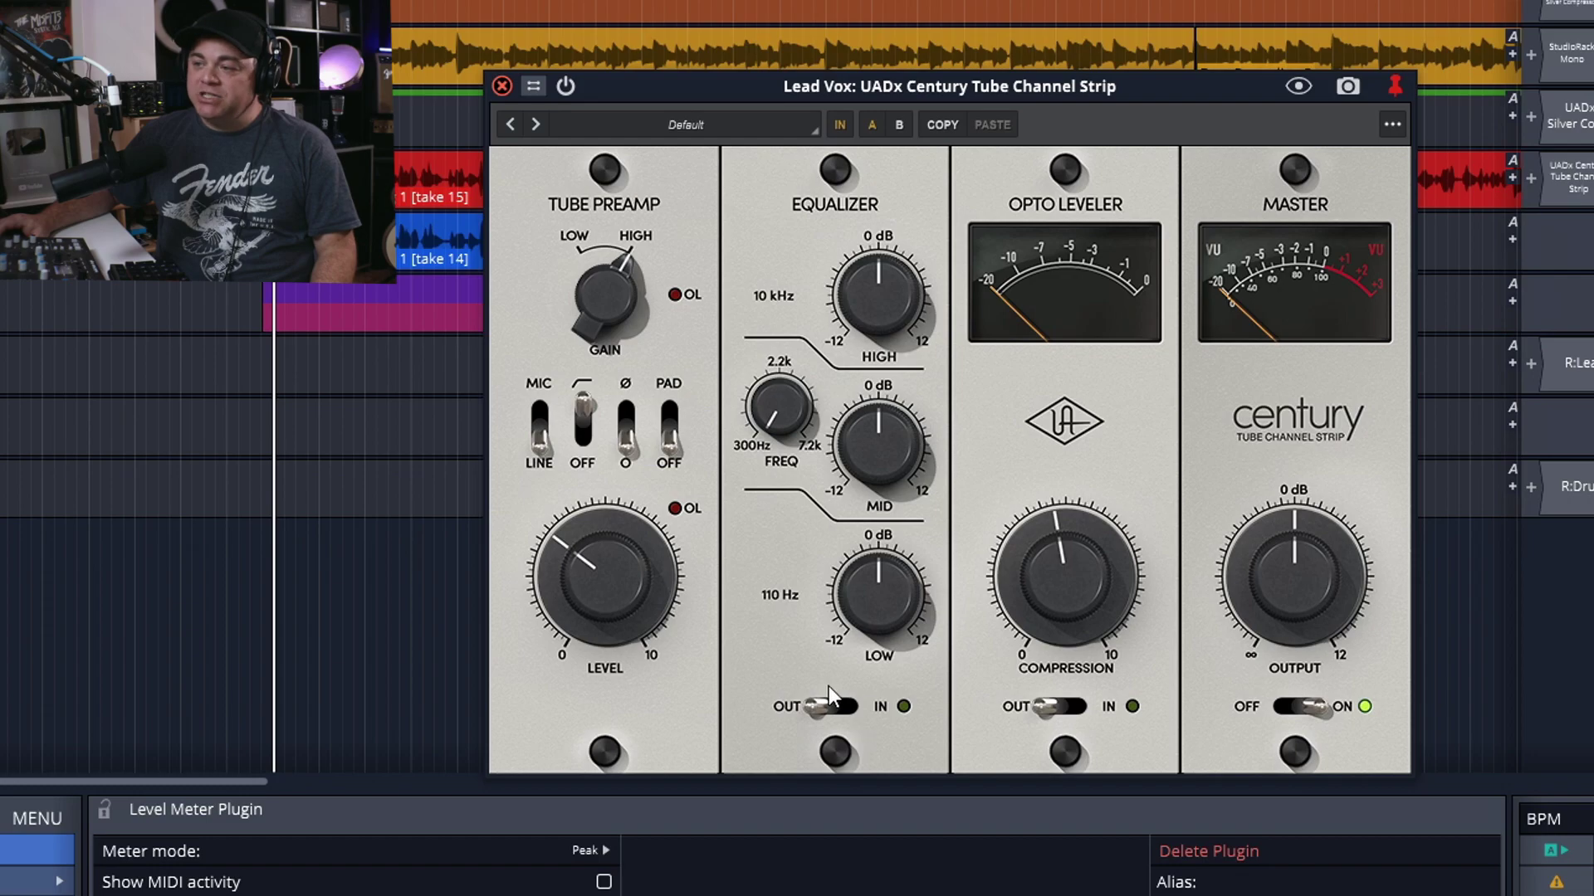
Switch the EQ in and, while playing, cut the 110 Hz low shelf then ease it back toward 0 dB
click(851, 706)
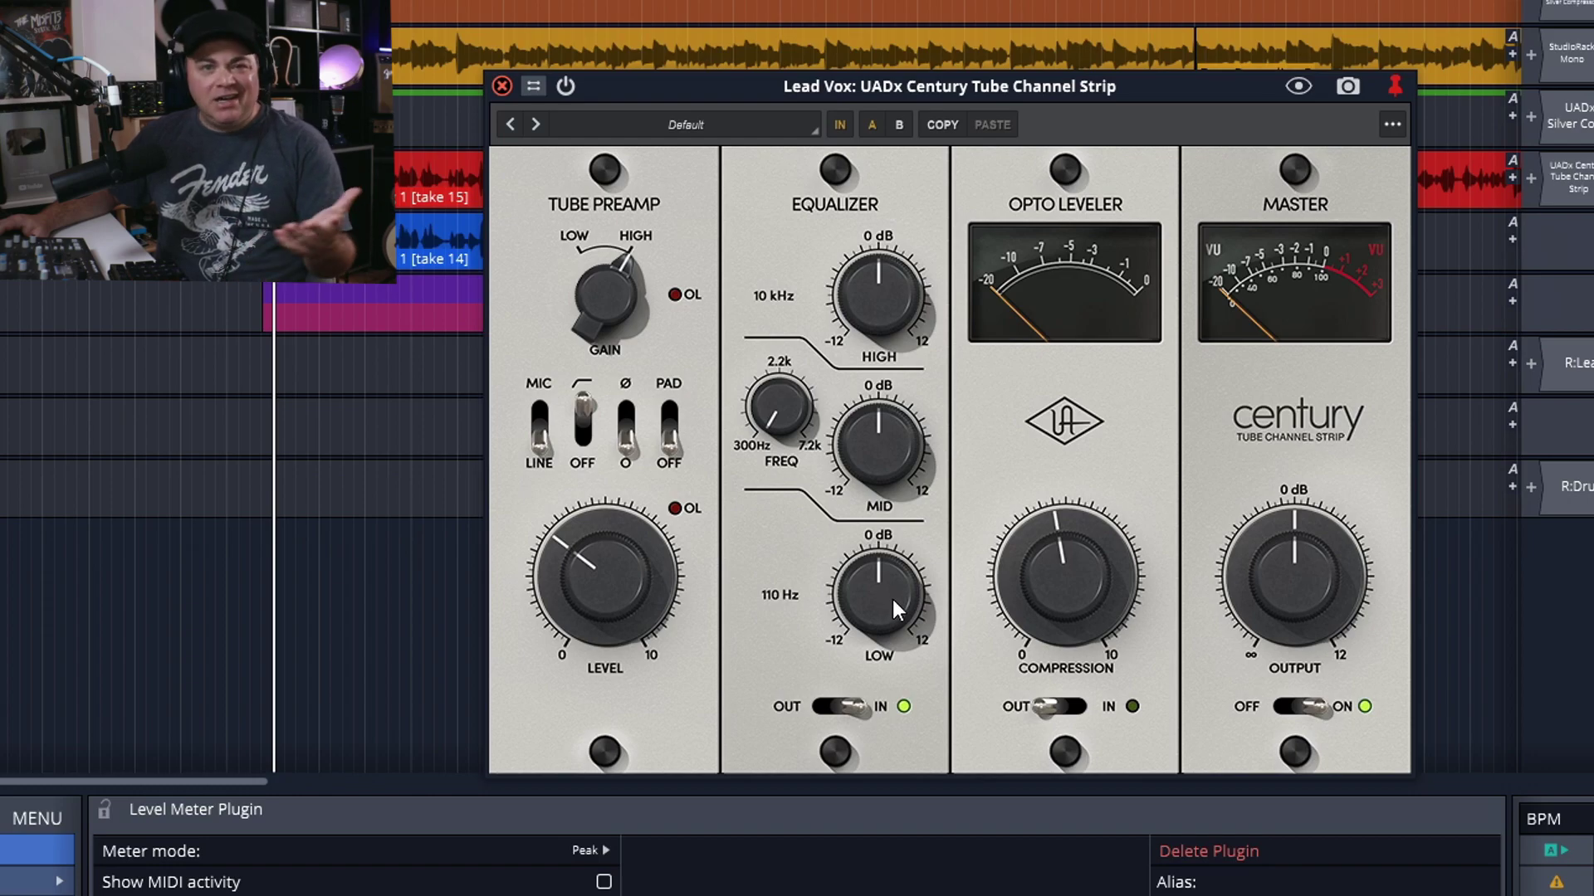
key(space)
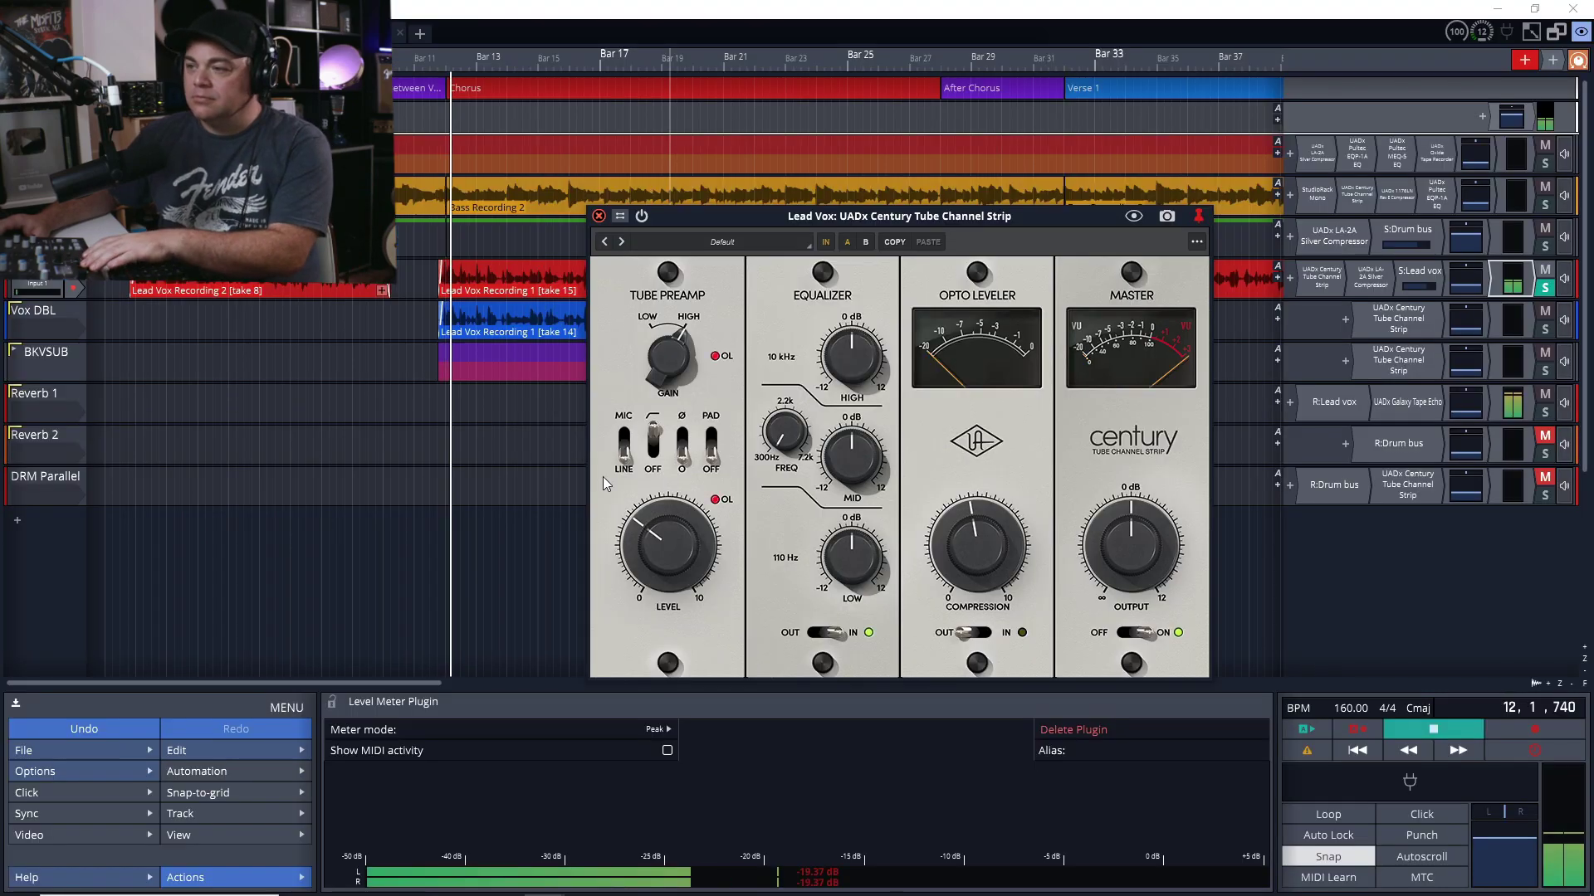
drag(849, 567, 840, 596)
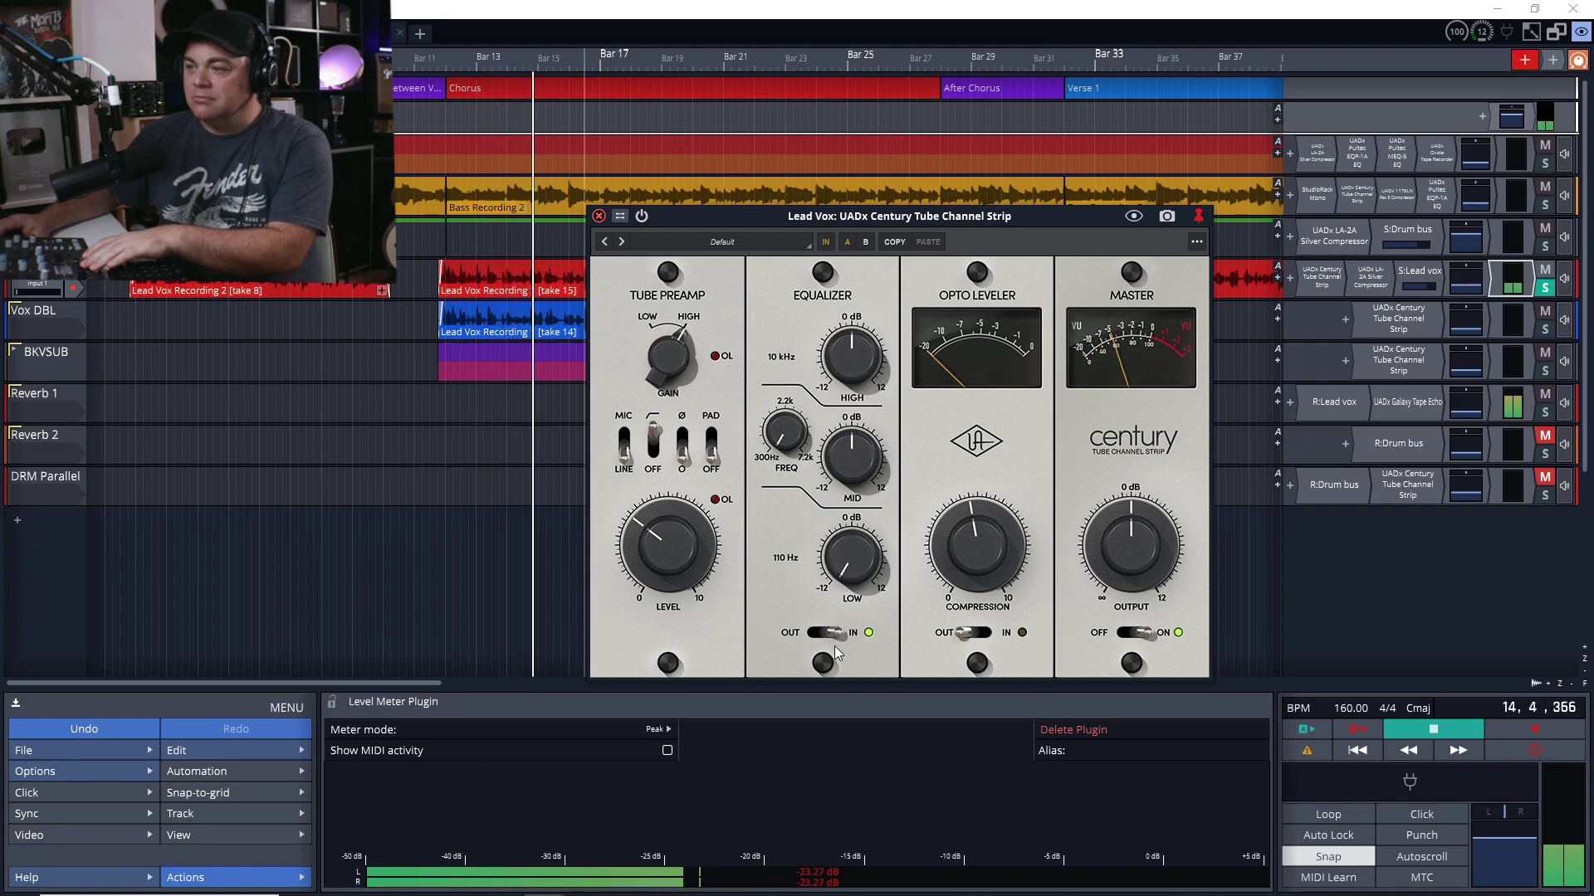
drag(805, 581, 790, 558)
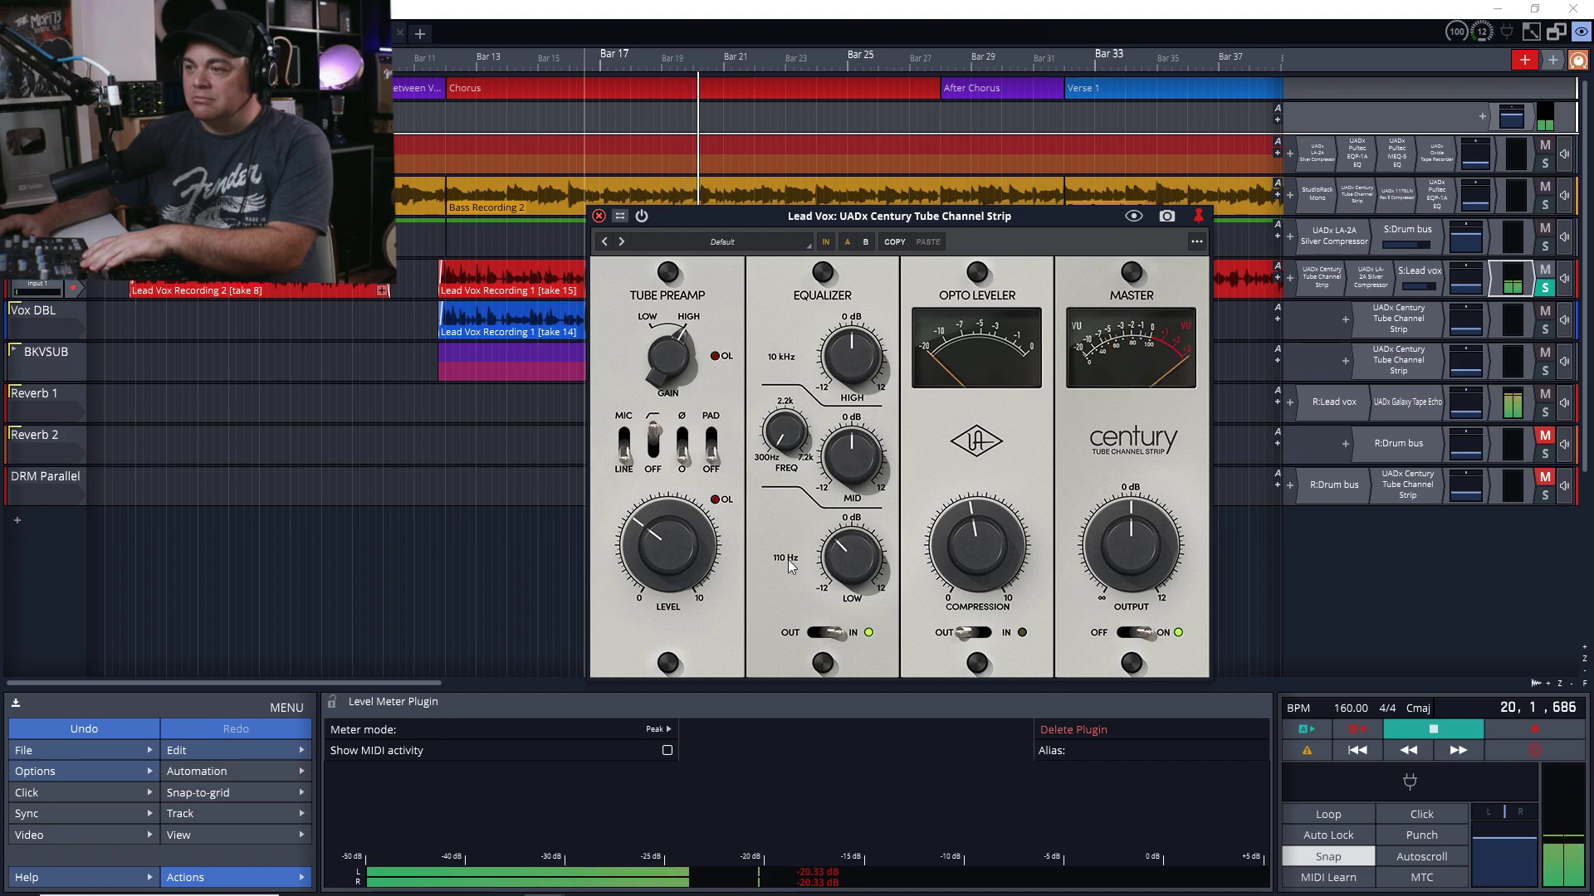
Stop playback back at bar 12 and focus the plugin window
key(space)
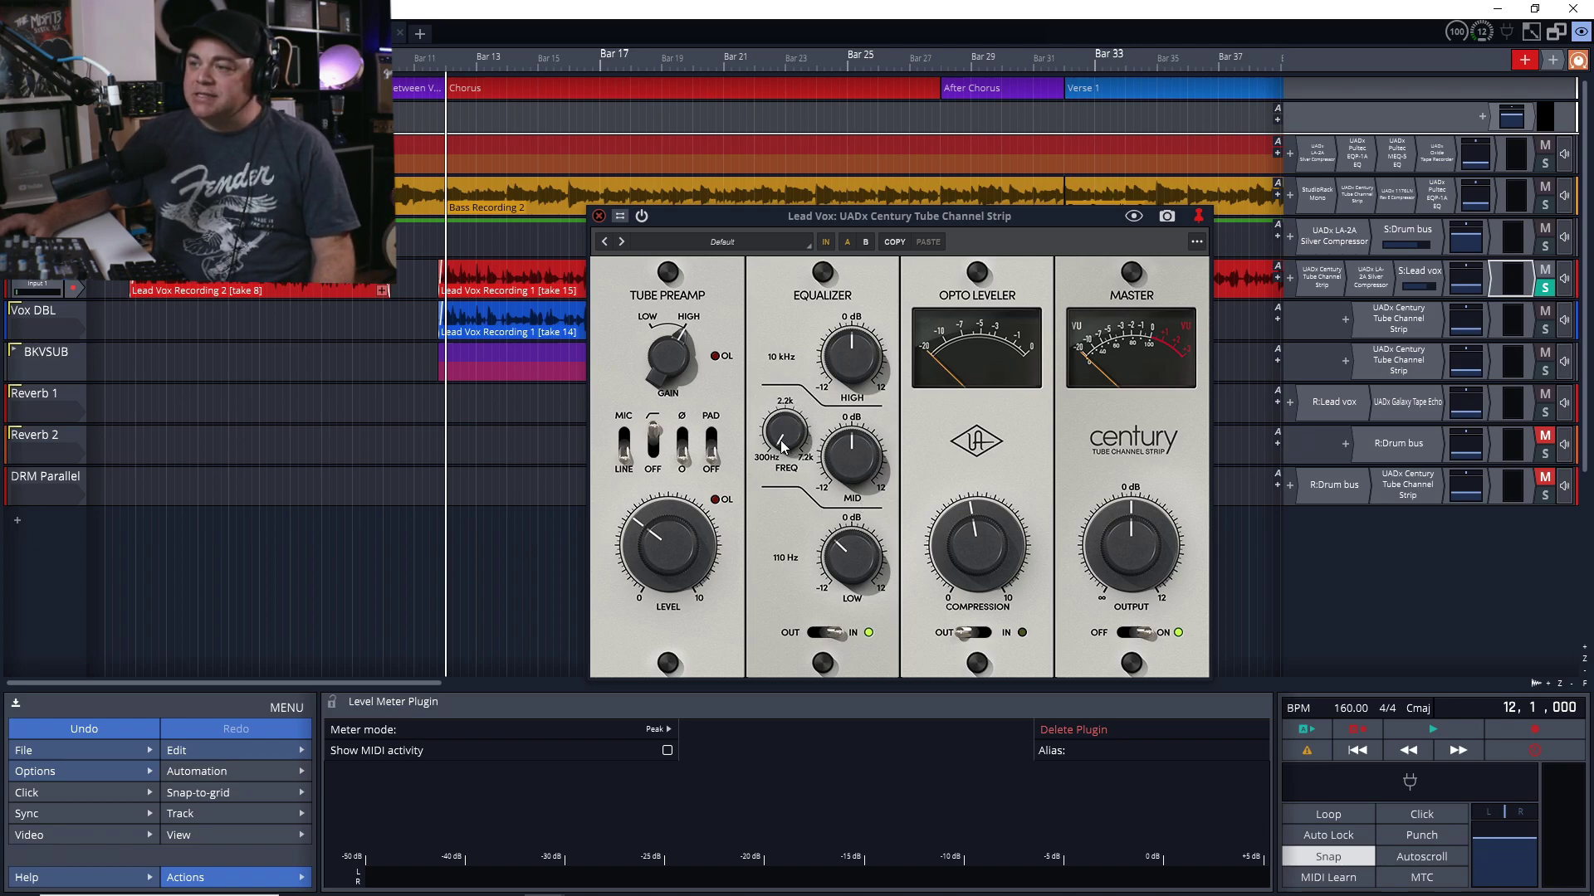
click(853, 477)
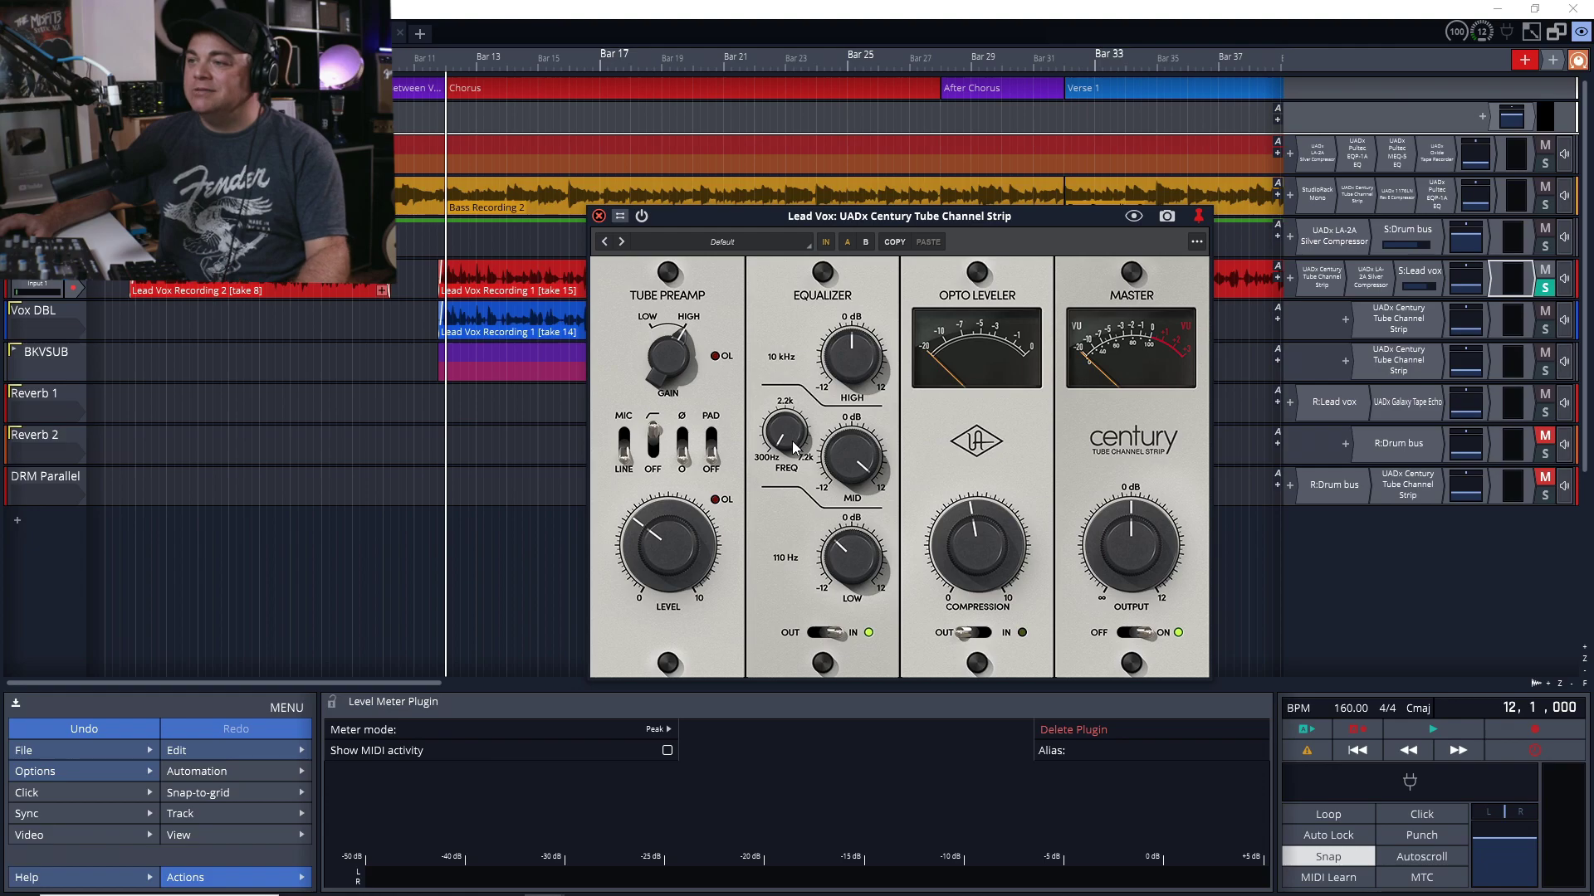
Play the song and adjust the EQ mid-band frequency, raising it and then lowering it
key(space)
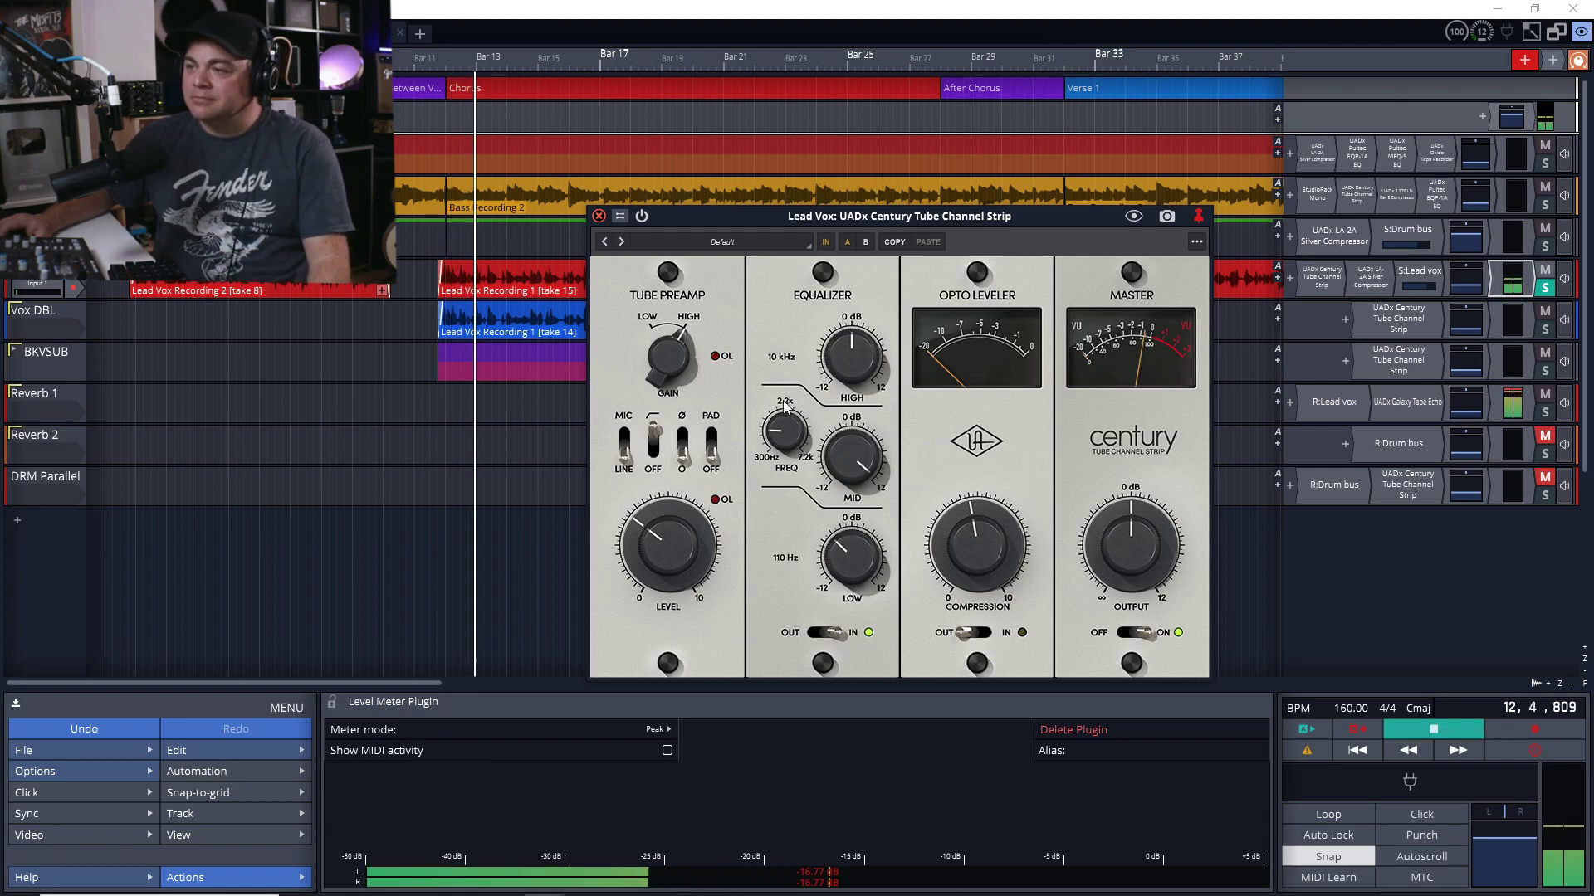
drag(783, 400, 779, 312)
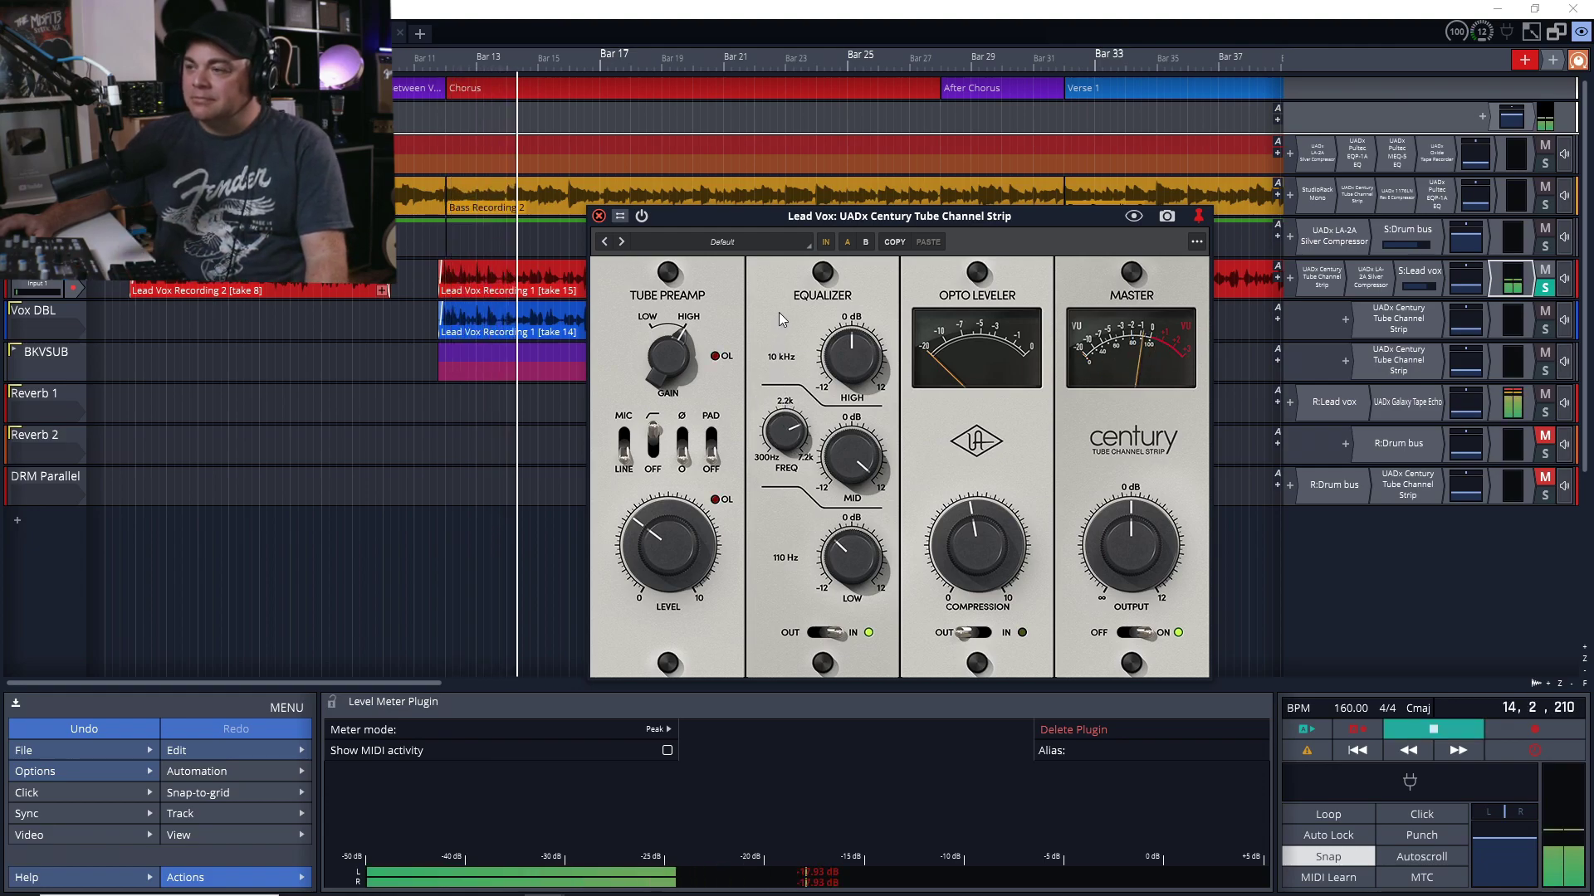
drag(765, 340, 753, 369)
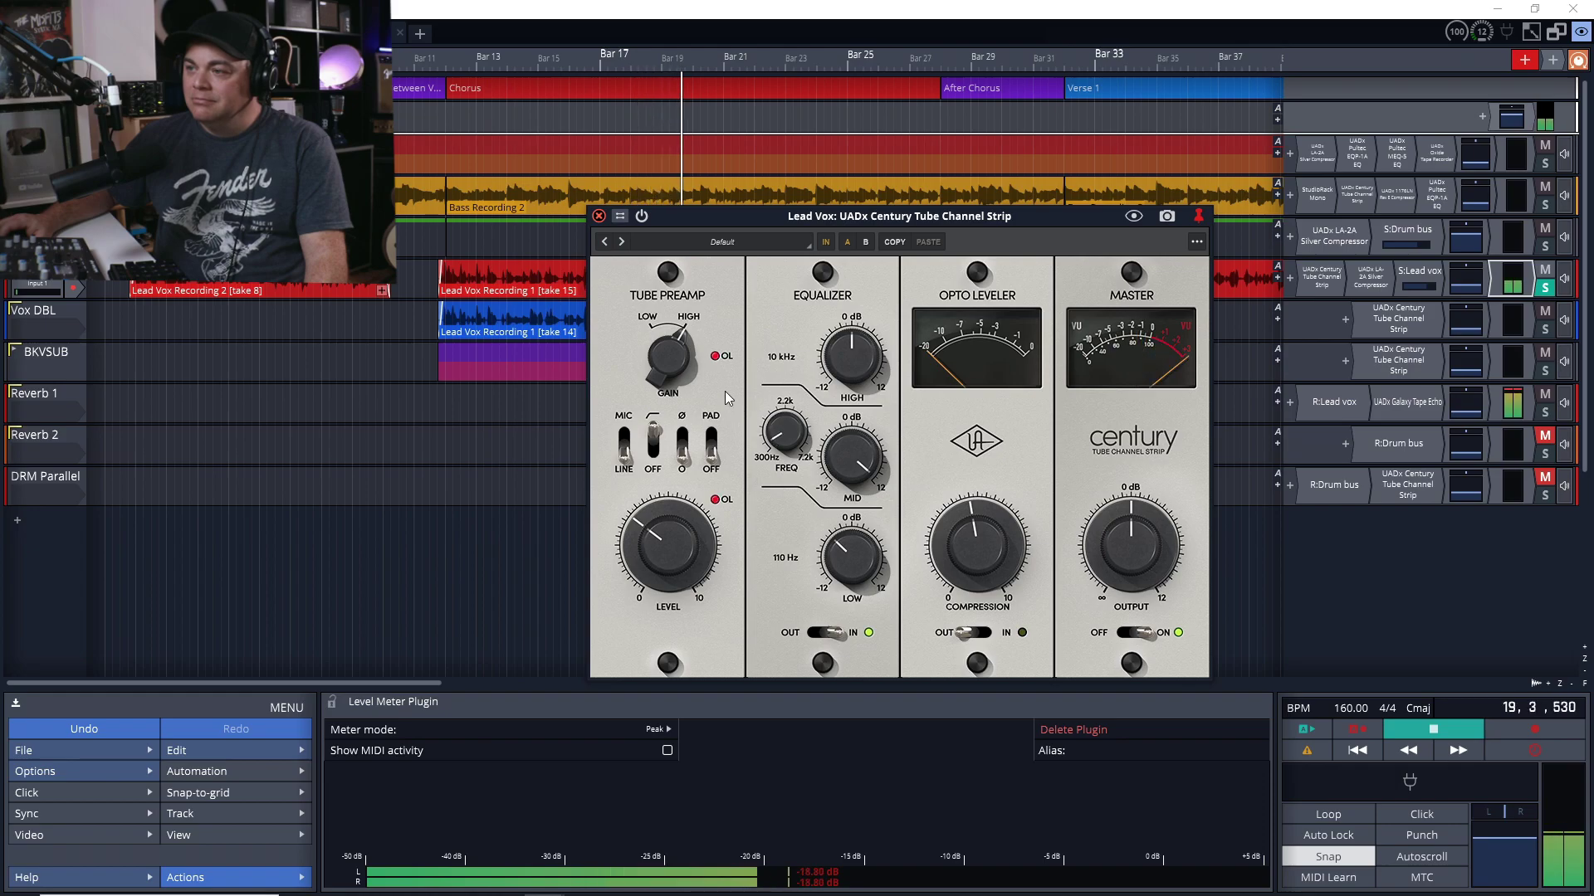
Restart playback from the start and bypass the EQ section to compare
key(space)
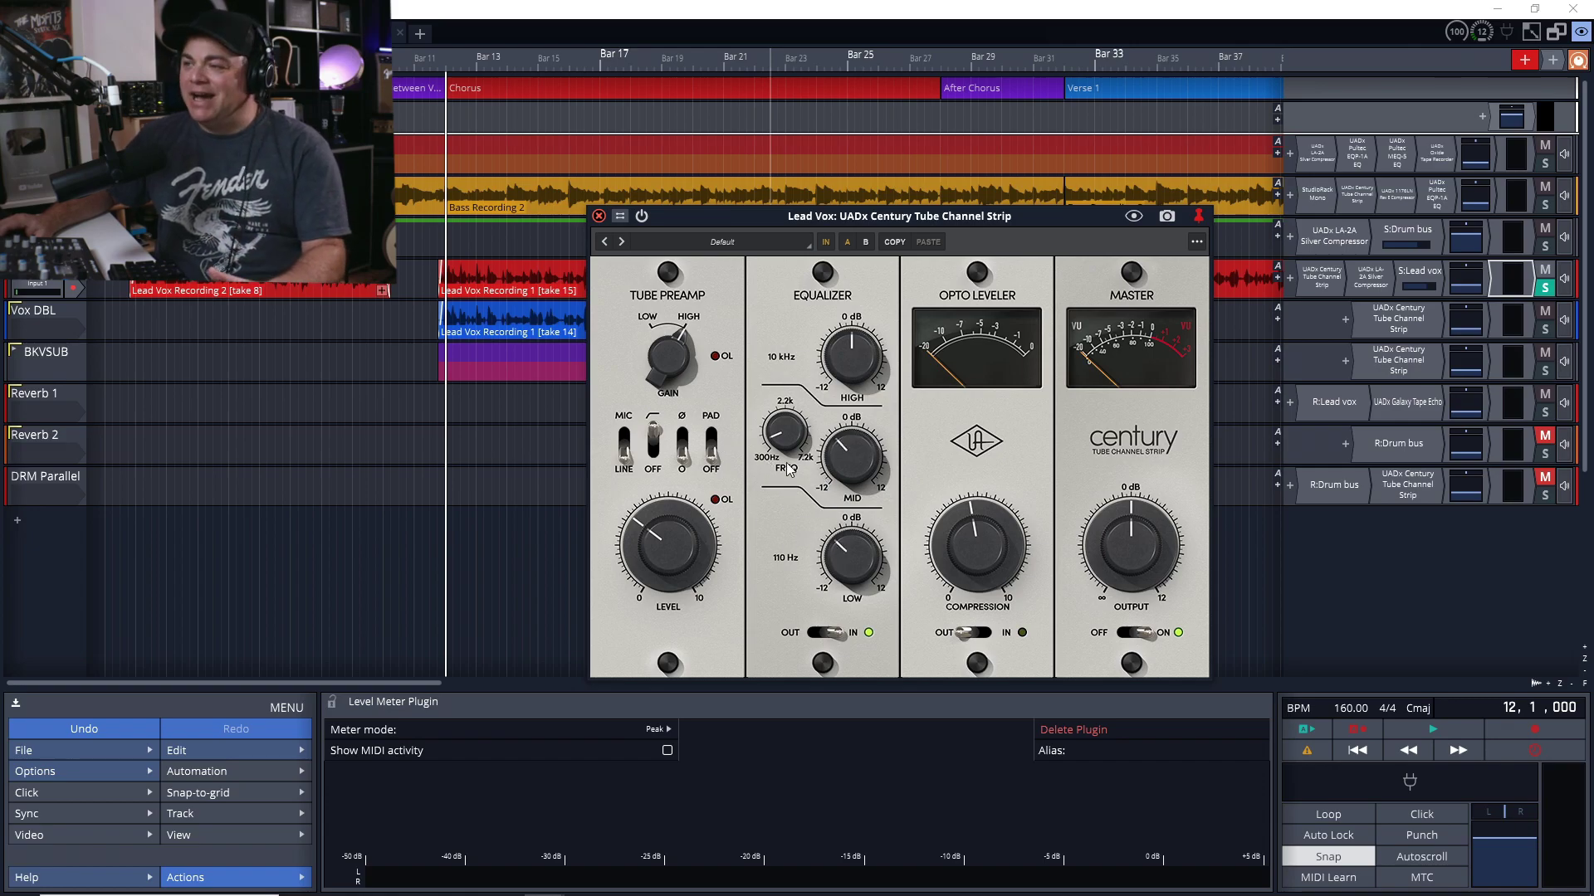
key(space)
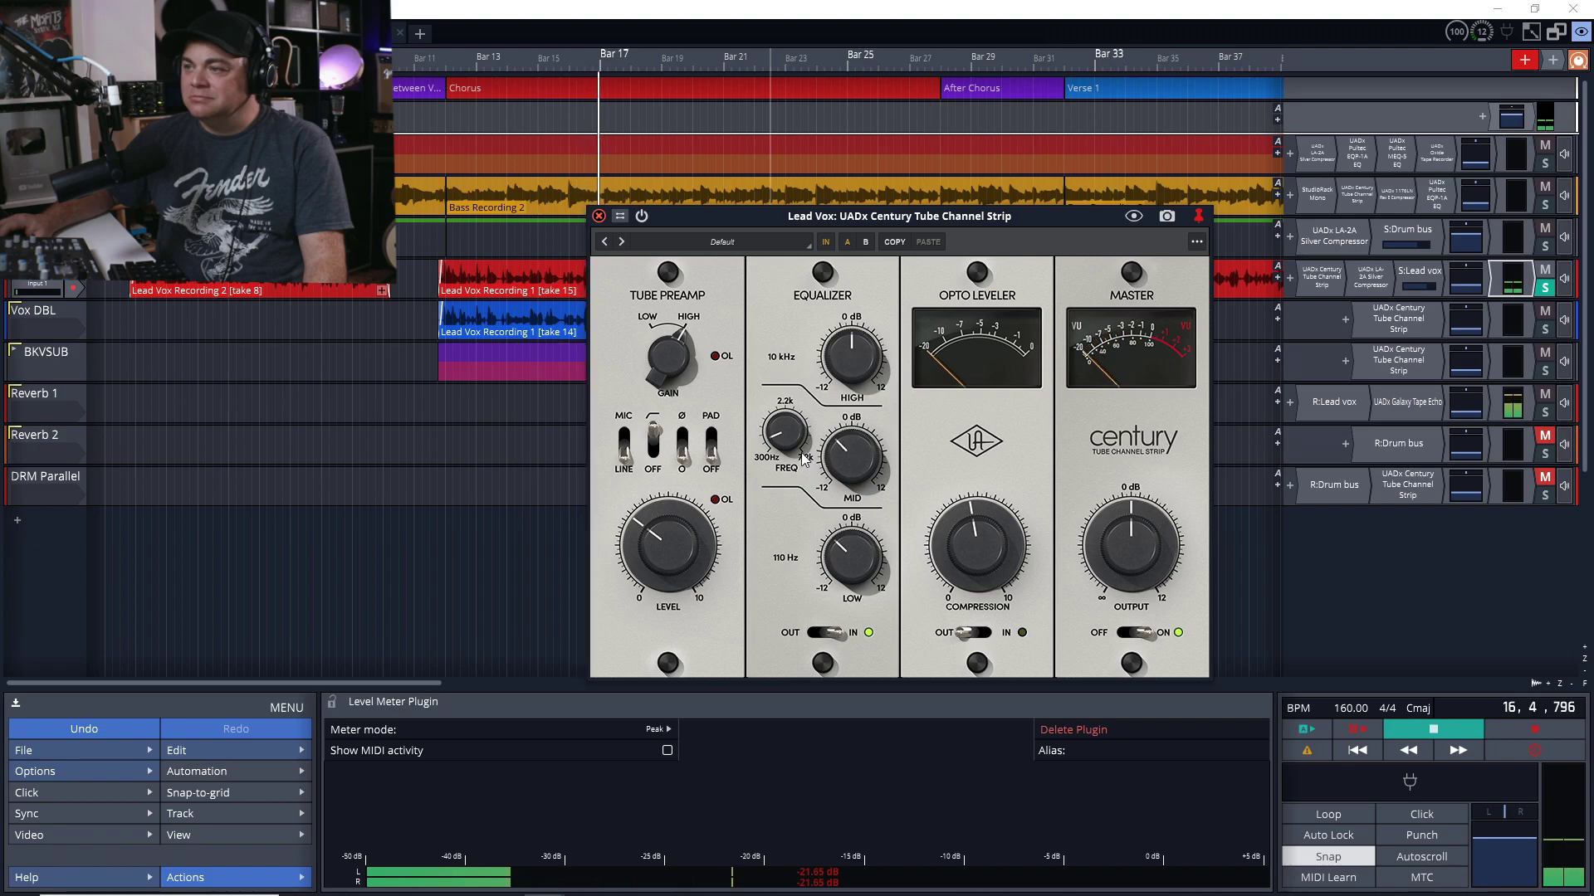
click(830, 635)
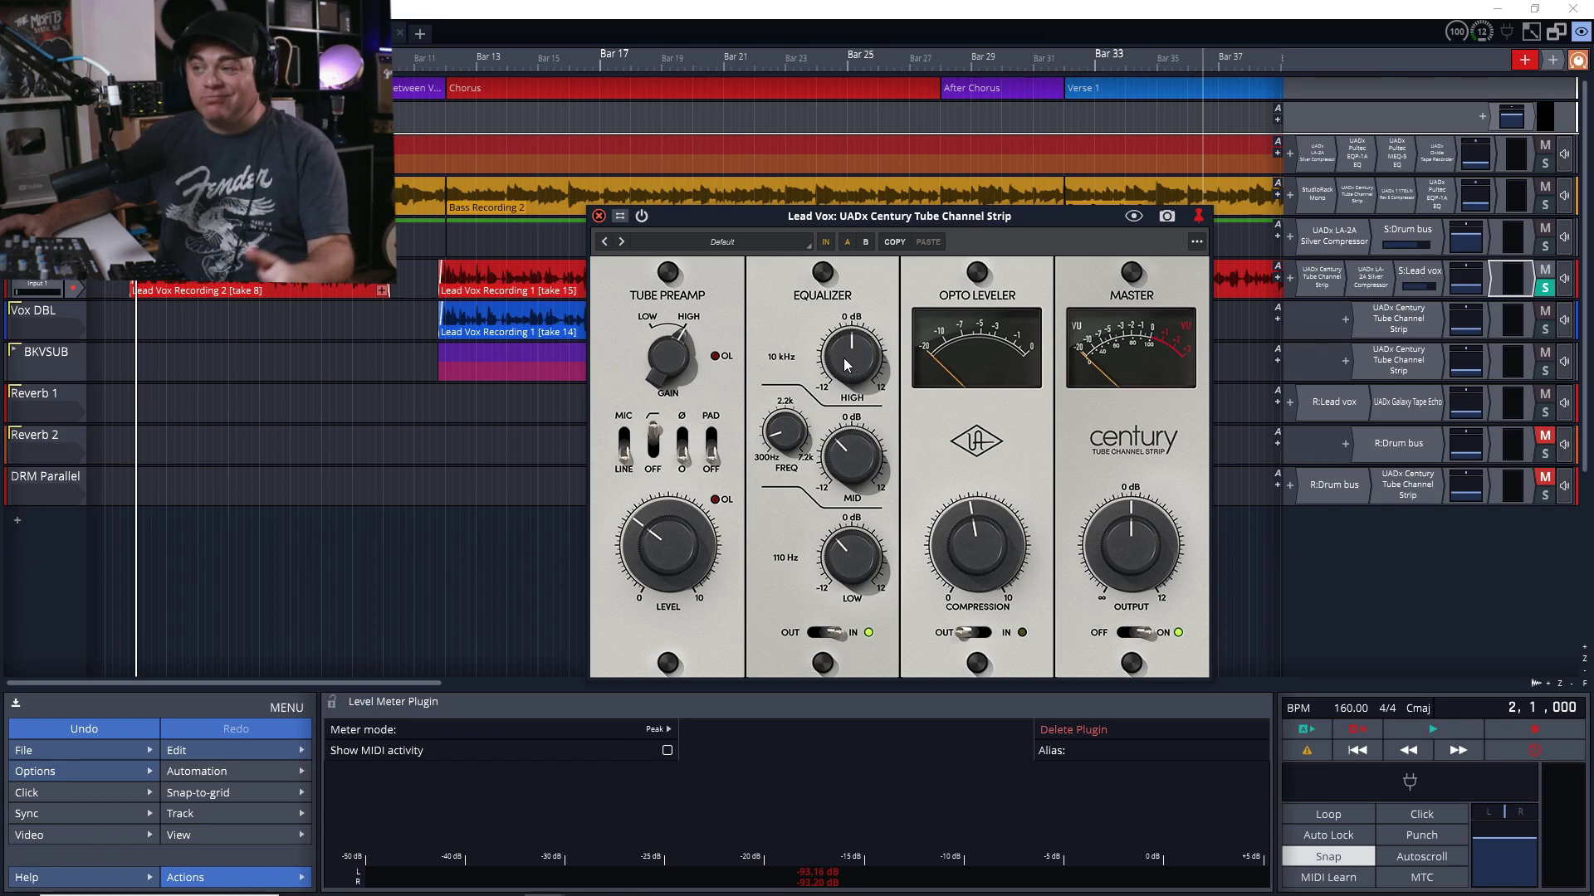
Start playback and boost the EQ high shelf on the lead vocal
key(space)
drag(844, 357, 822, 331)
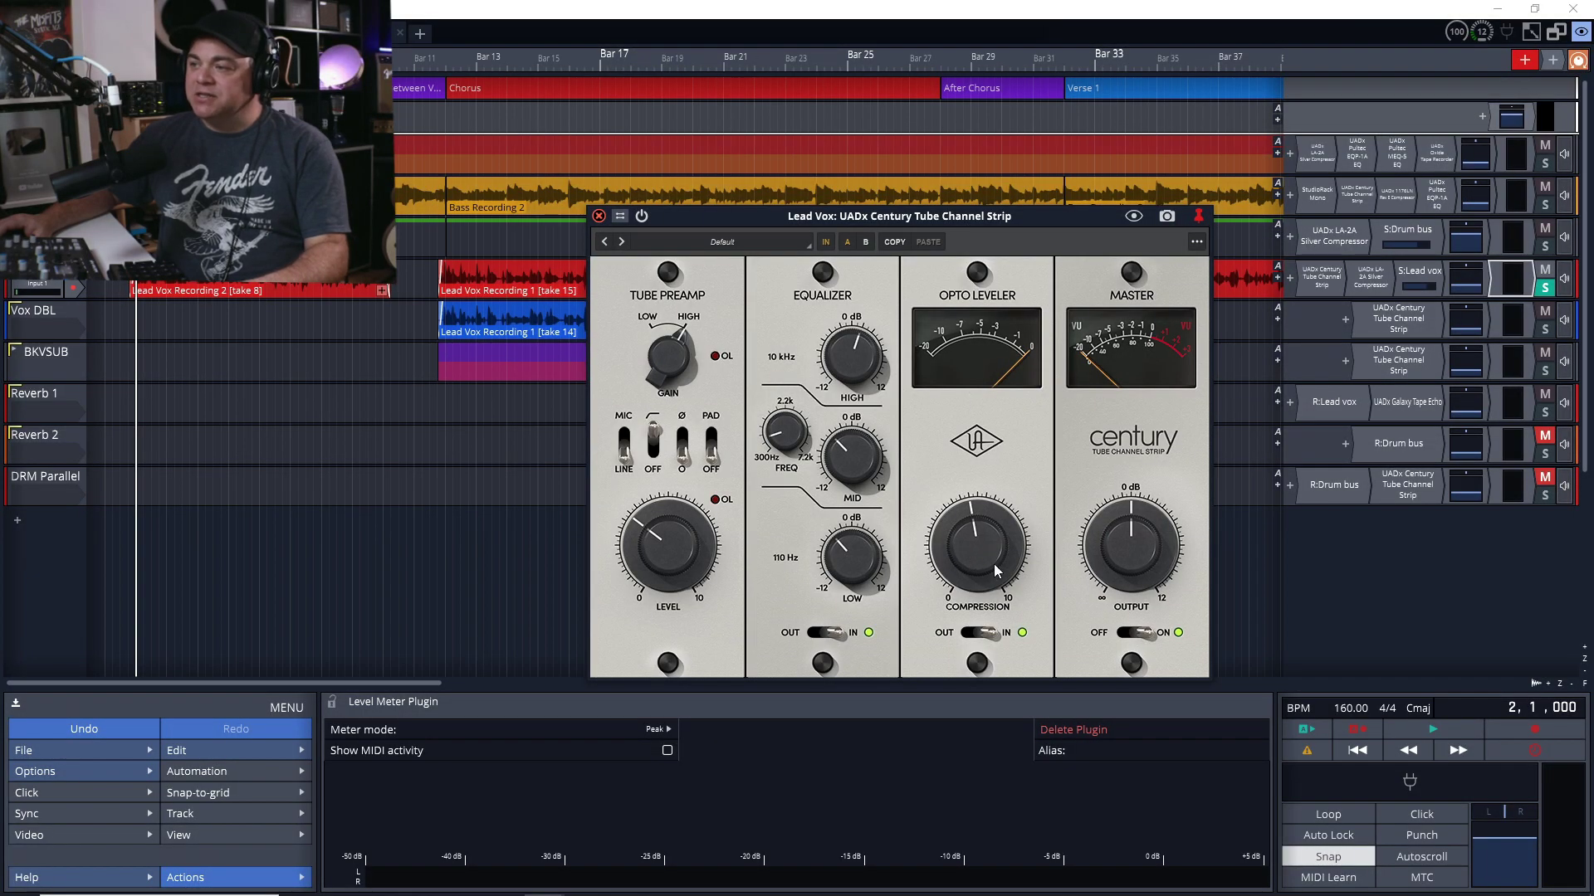
Play the song and raise the Opto Leveler compression past mid-range, then stop playback
click(938, 7)
key(space)
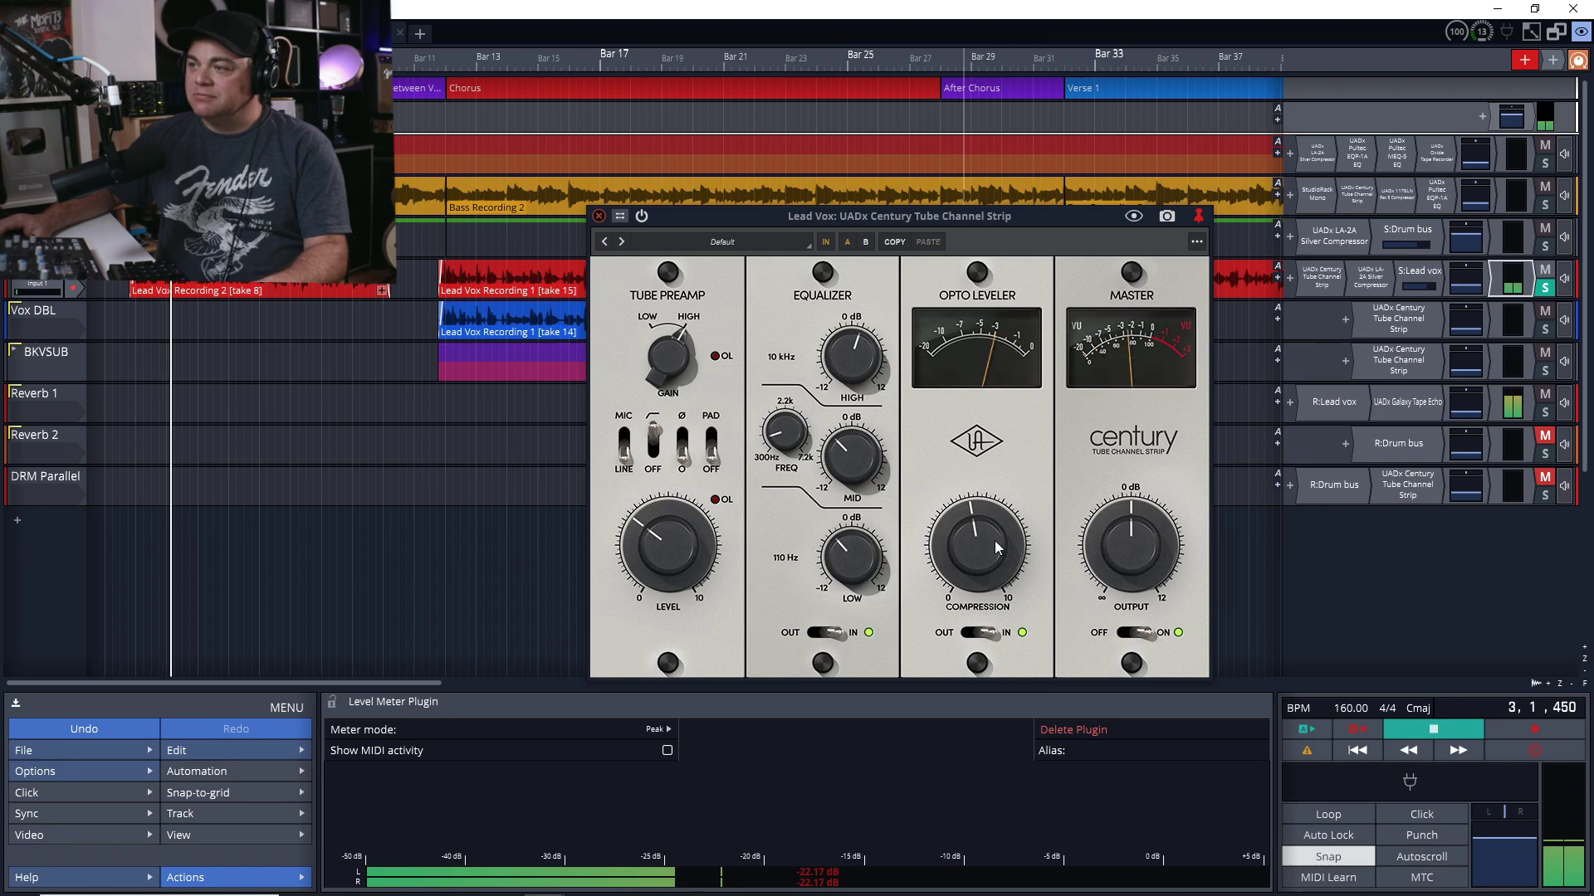
key(space)
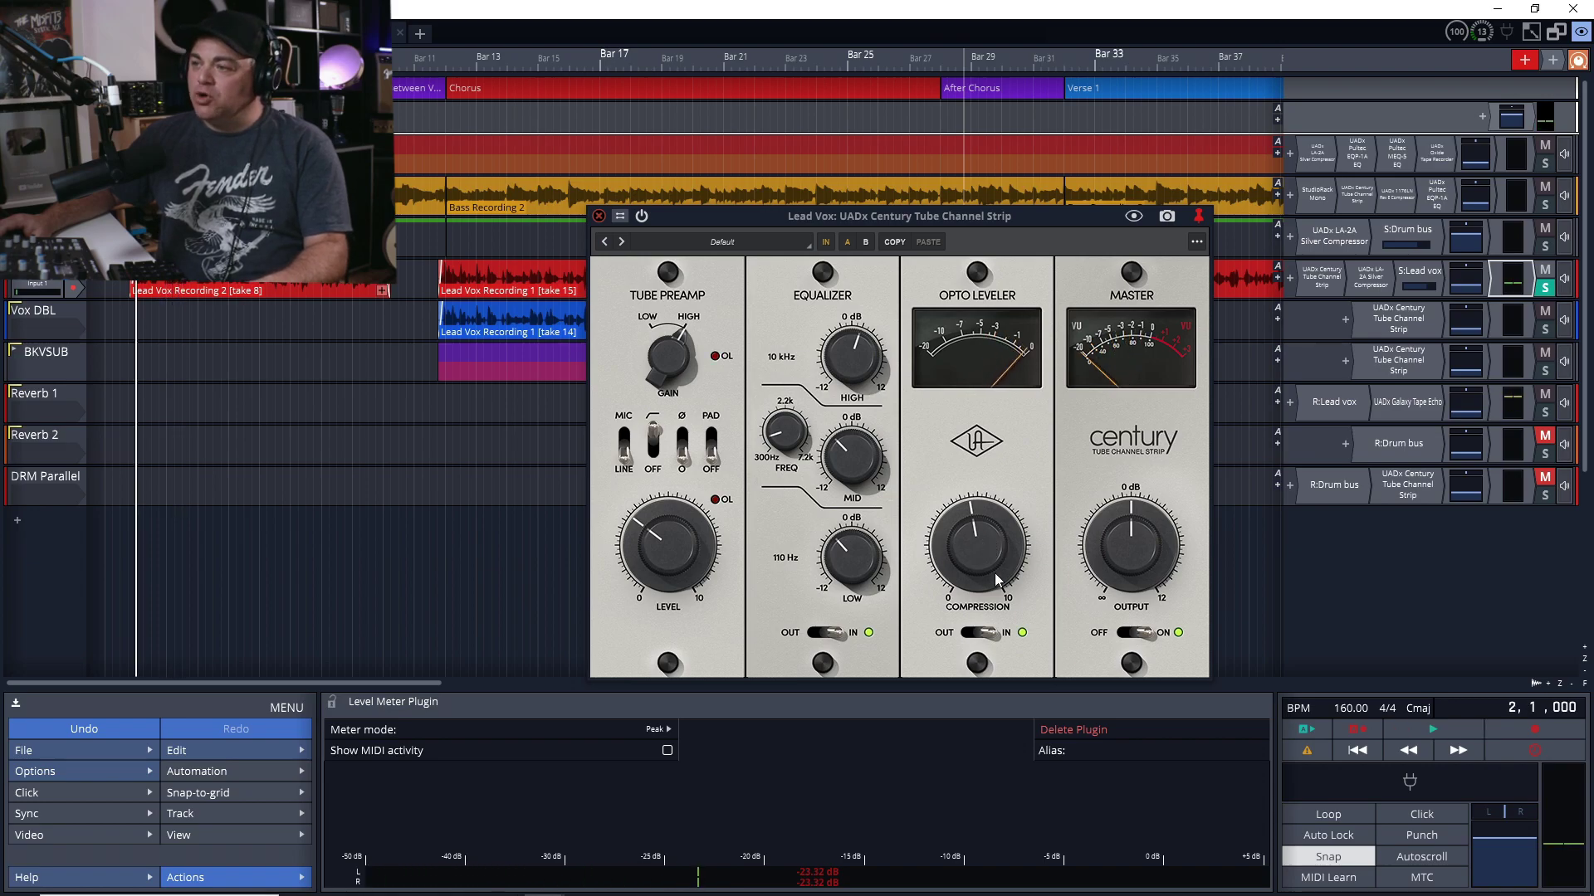
key(space)
drag(969, 546, 982, 529)
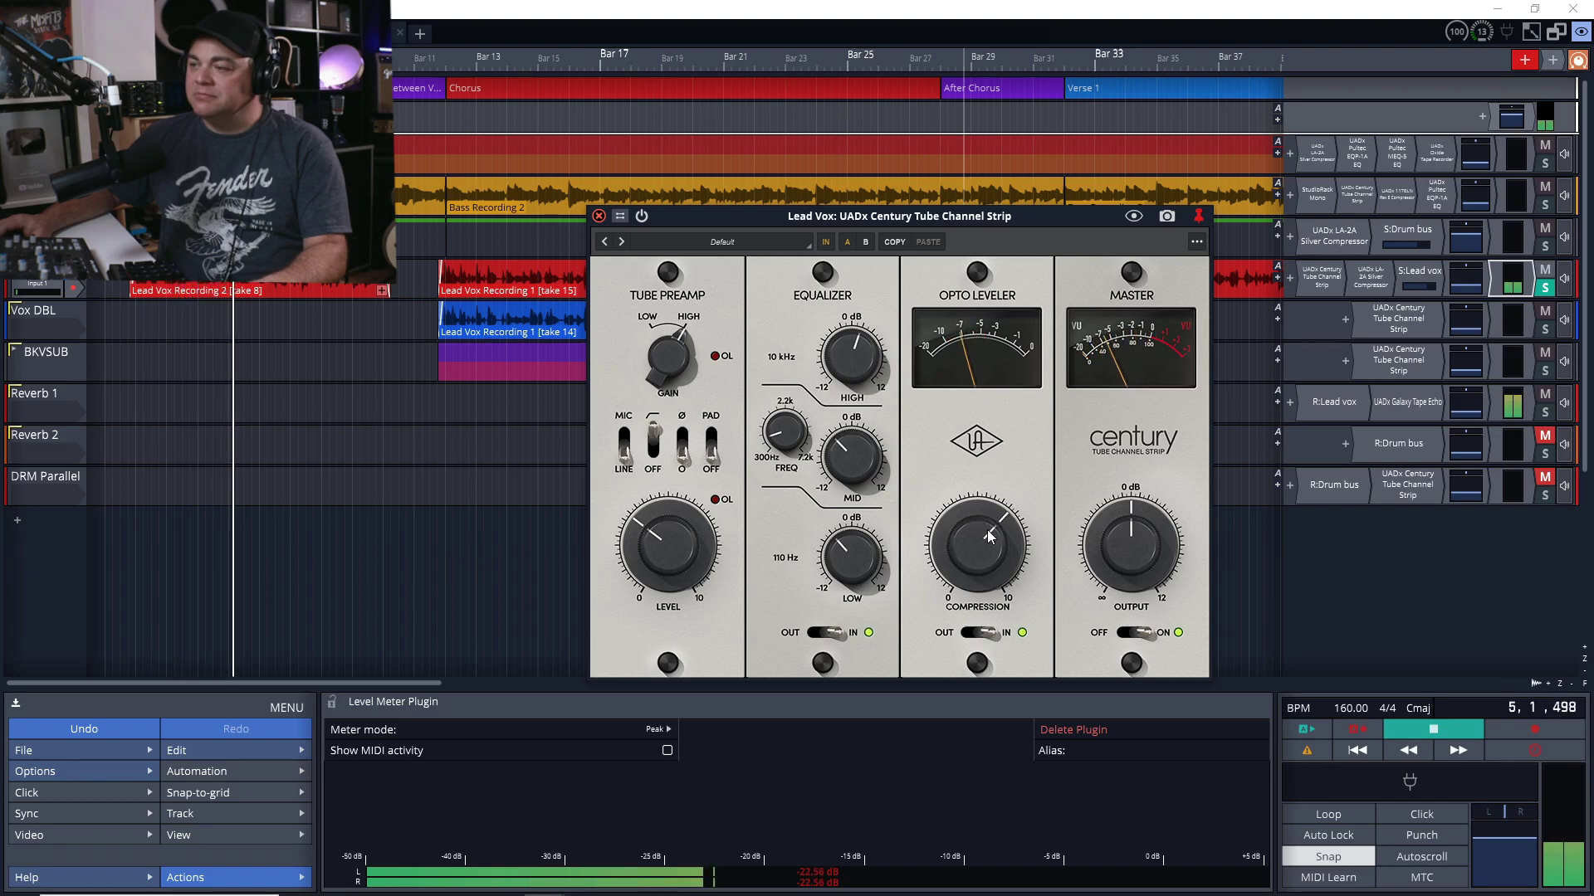
drag(988, 534, 993, 534)
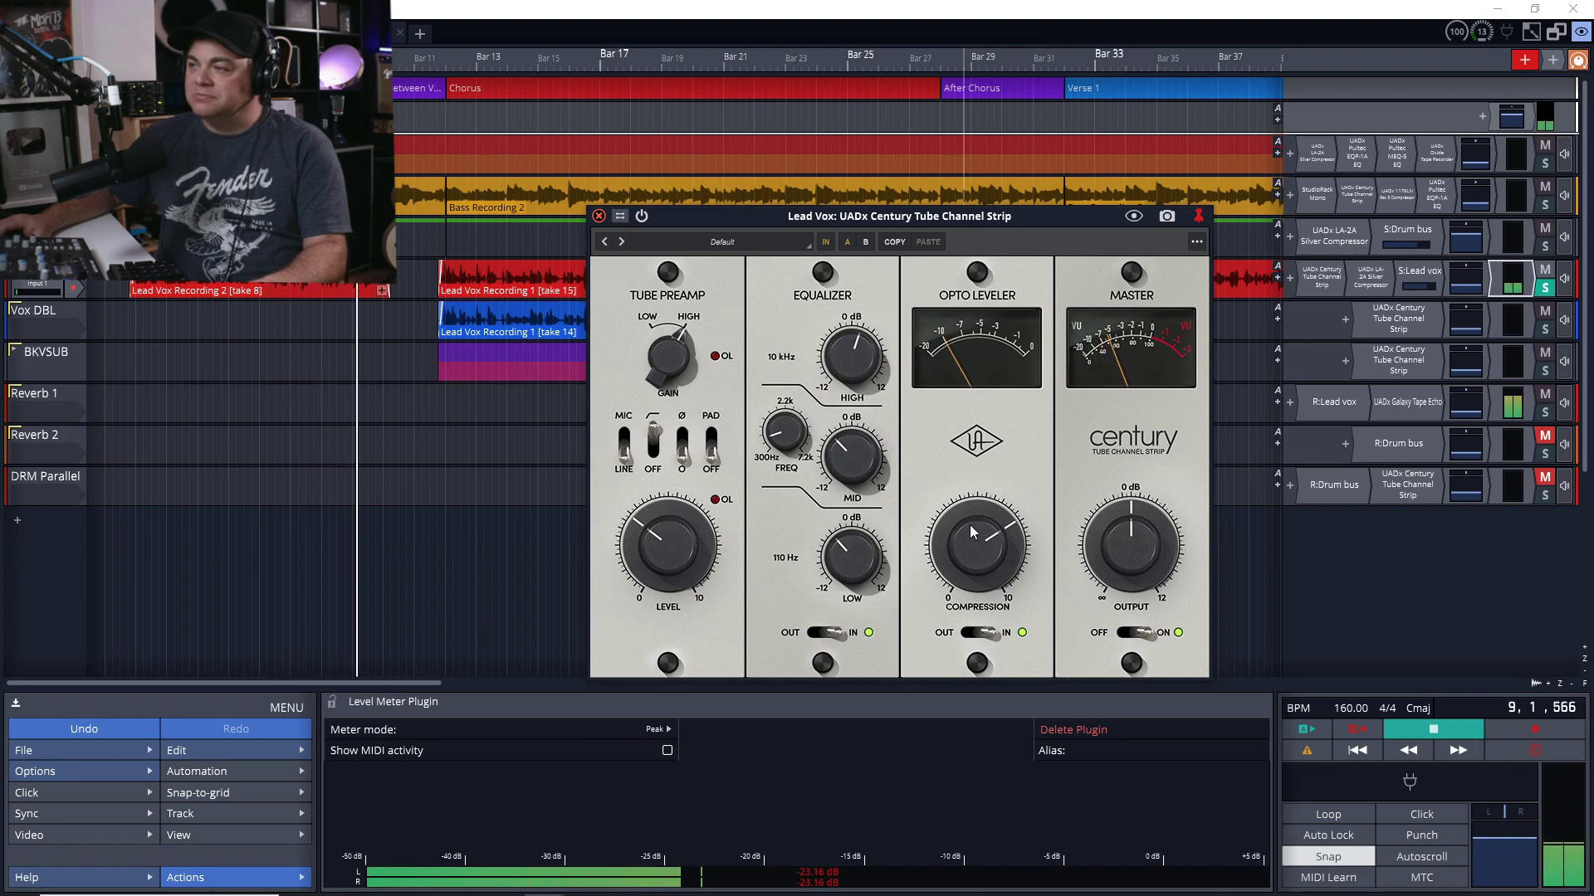
key(space)
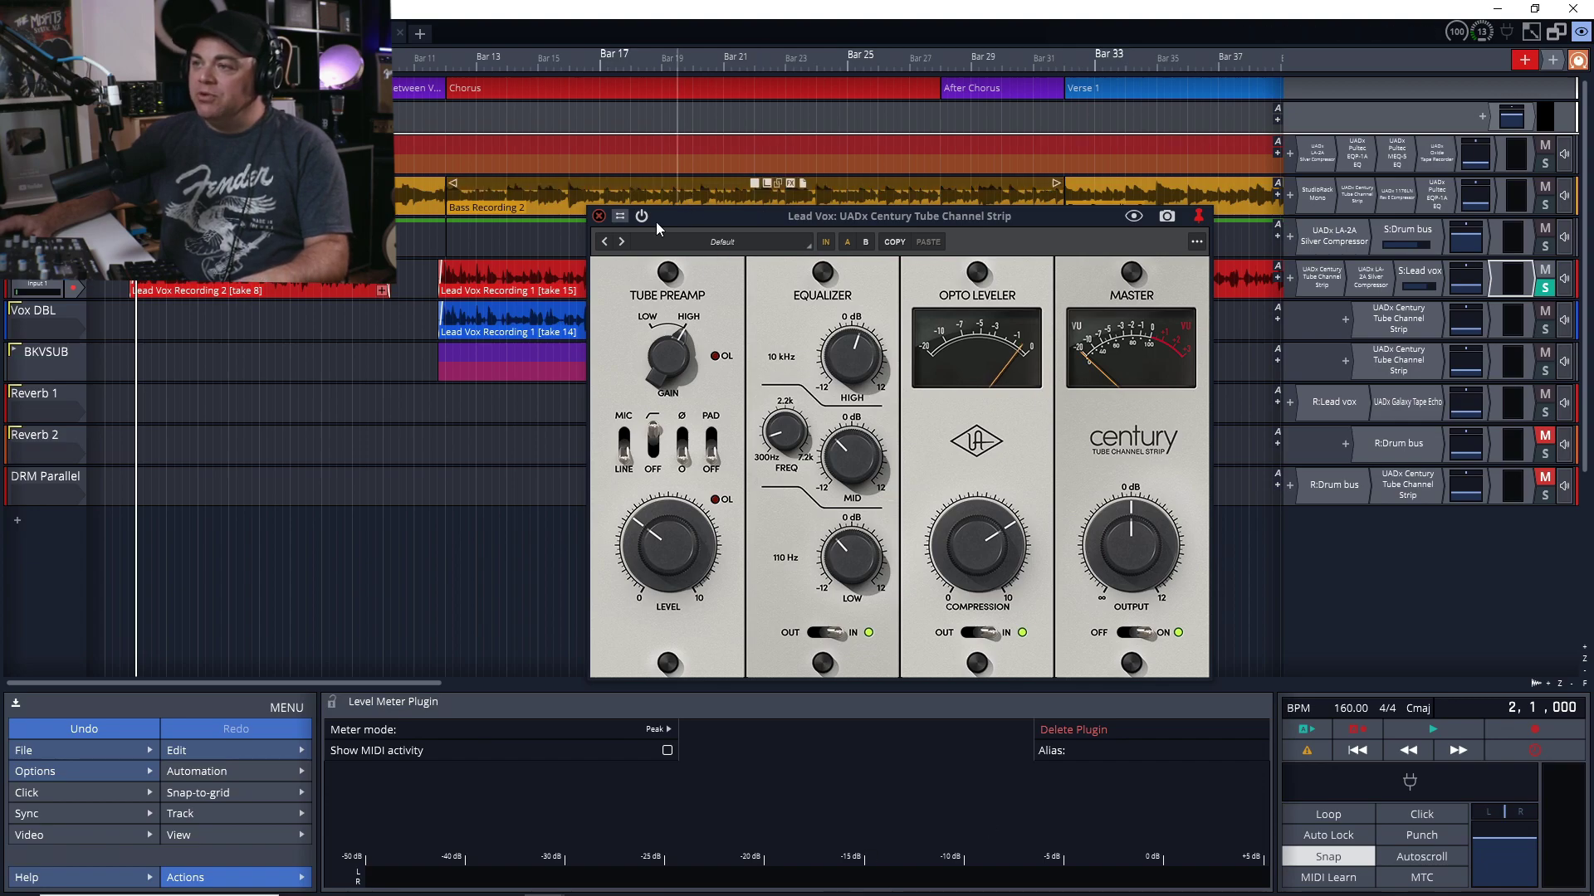
Turn up the Master OUTPUT knob during playback to level-match the processed vocal, then stop
key(space)
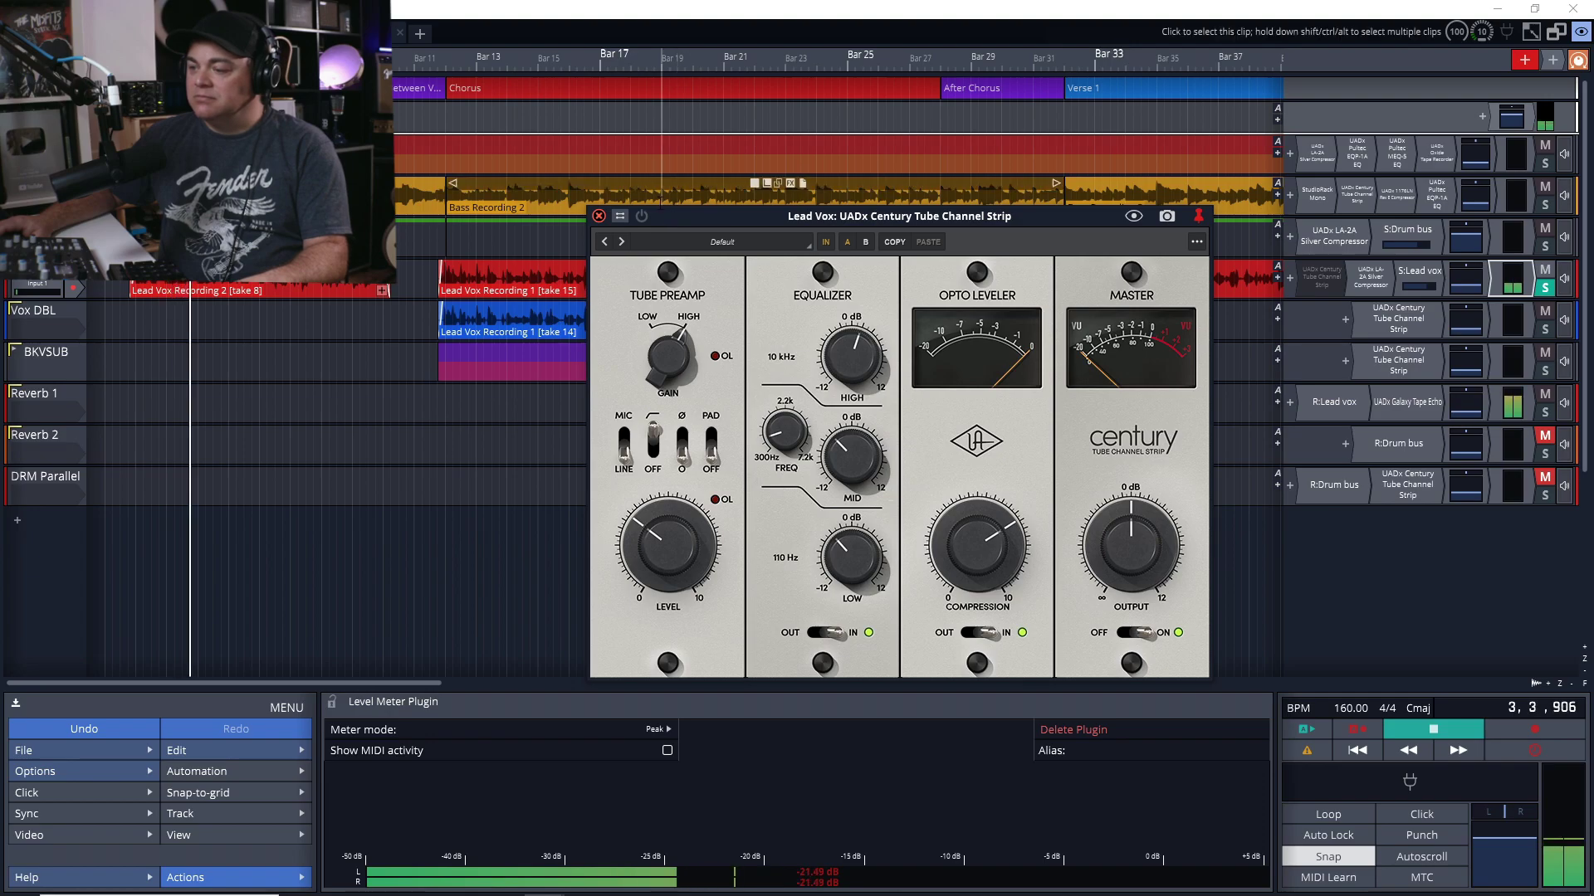
key(space)
key(space)
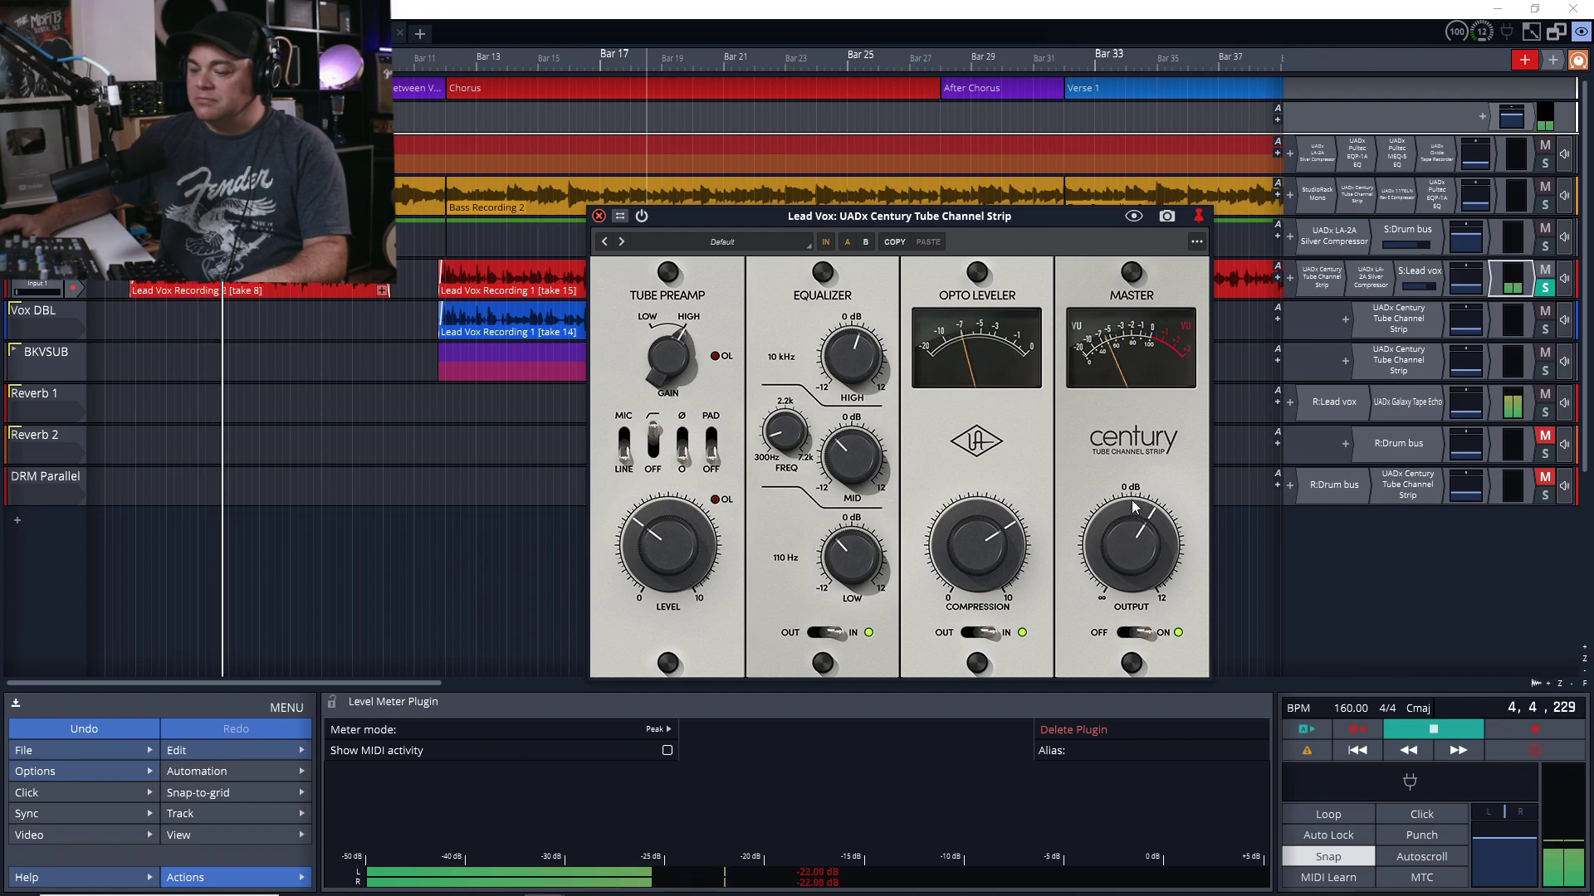
drag(1134, 506, 1129, 534)
scroll(1127, 534, up, 2)
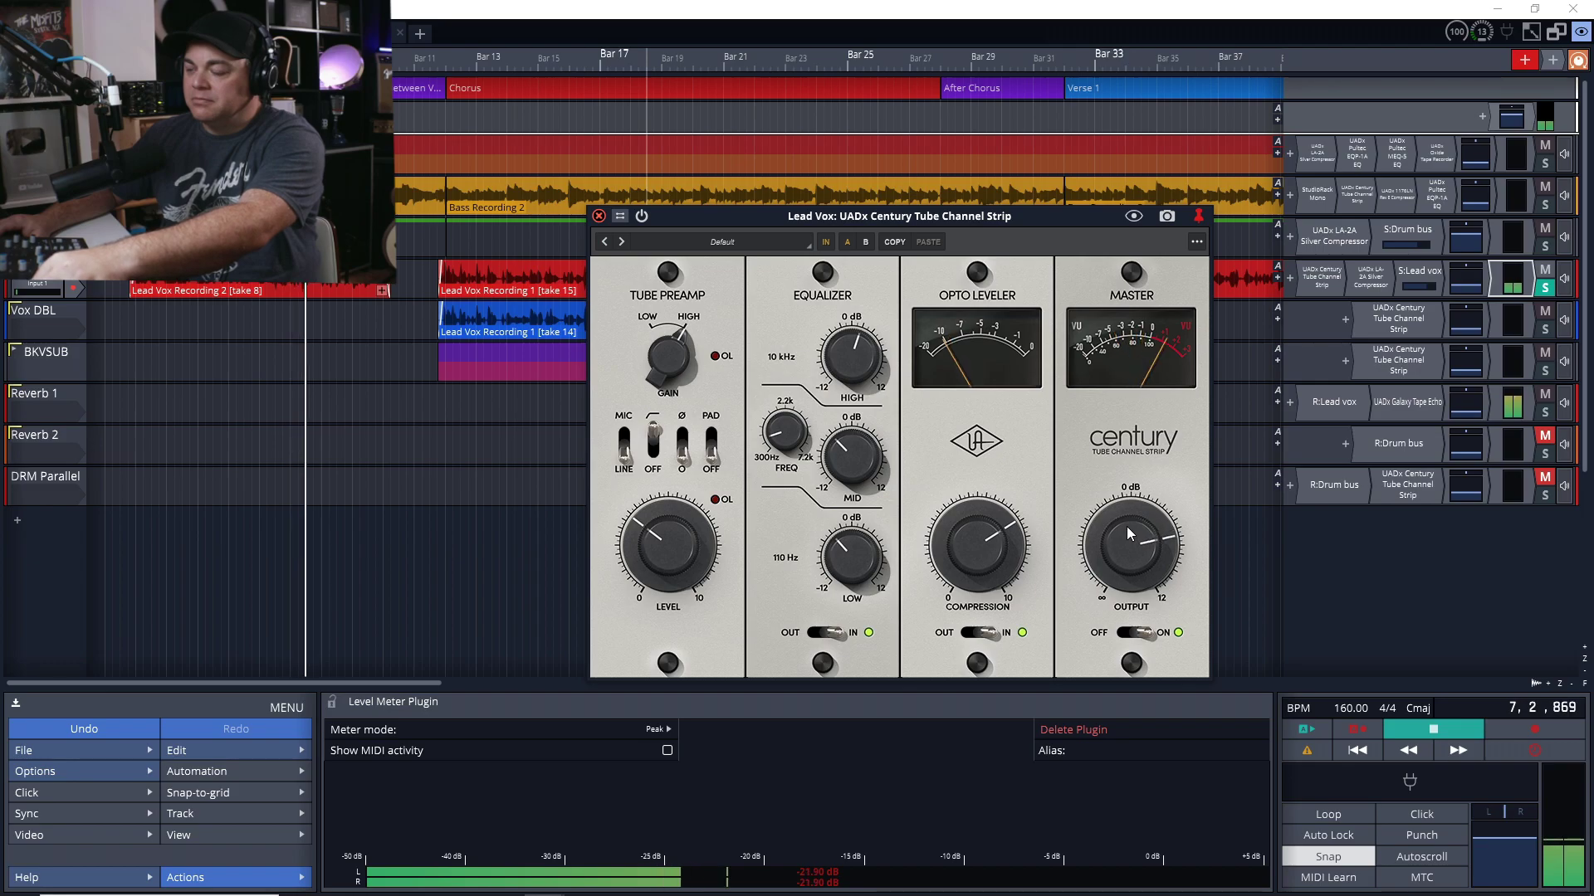
scroll(1127, 526, up, 1)
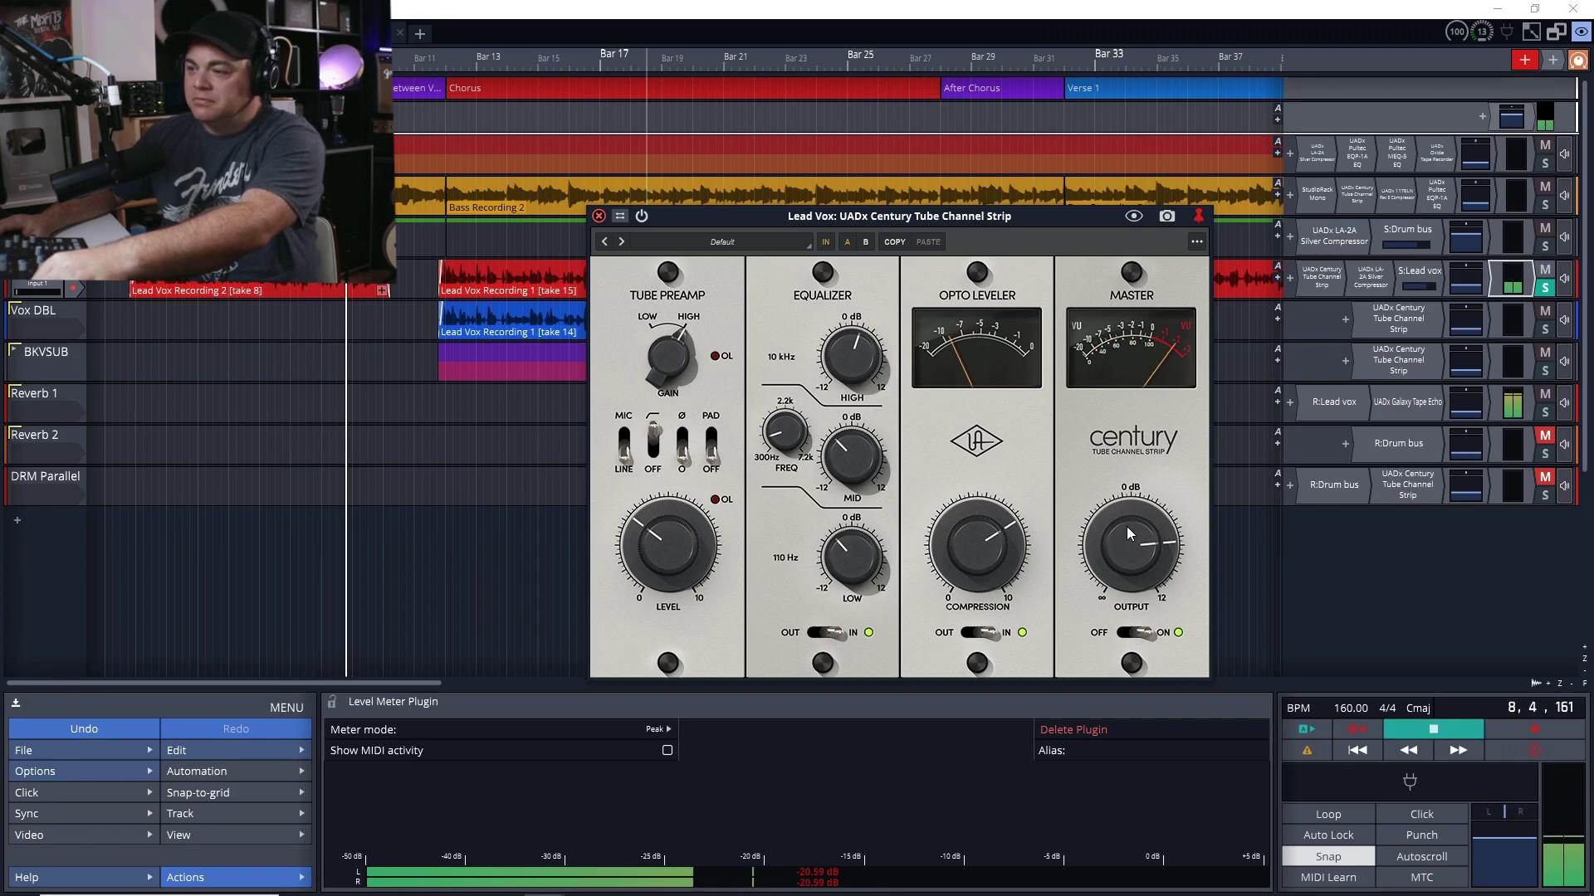
key(space)
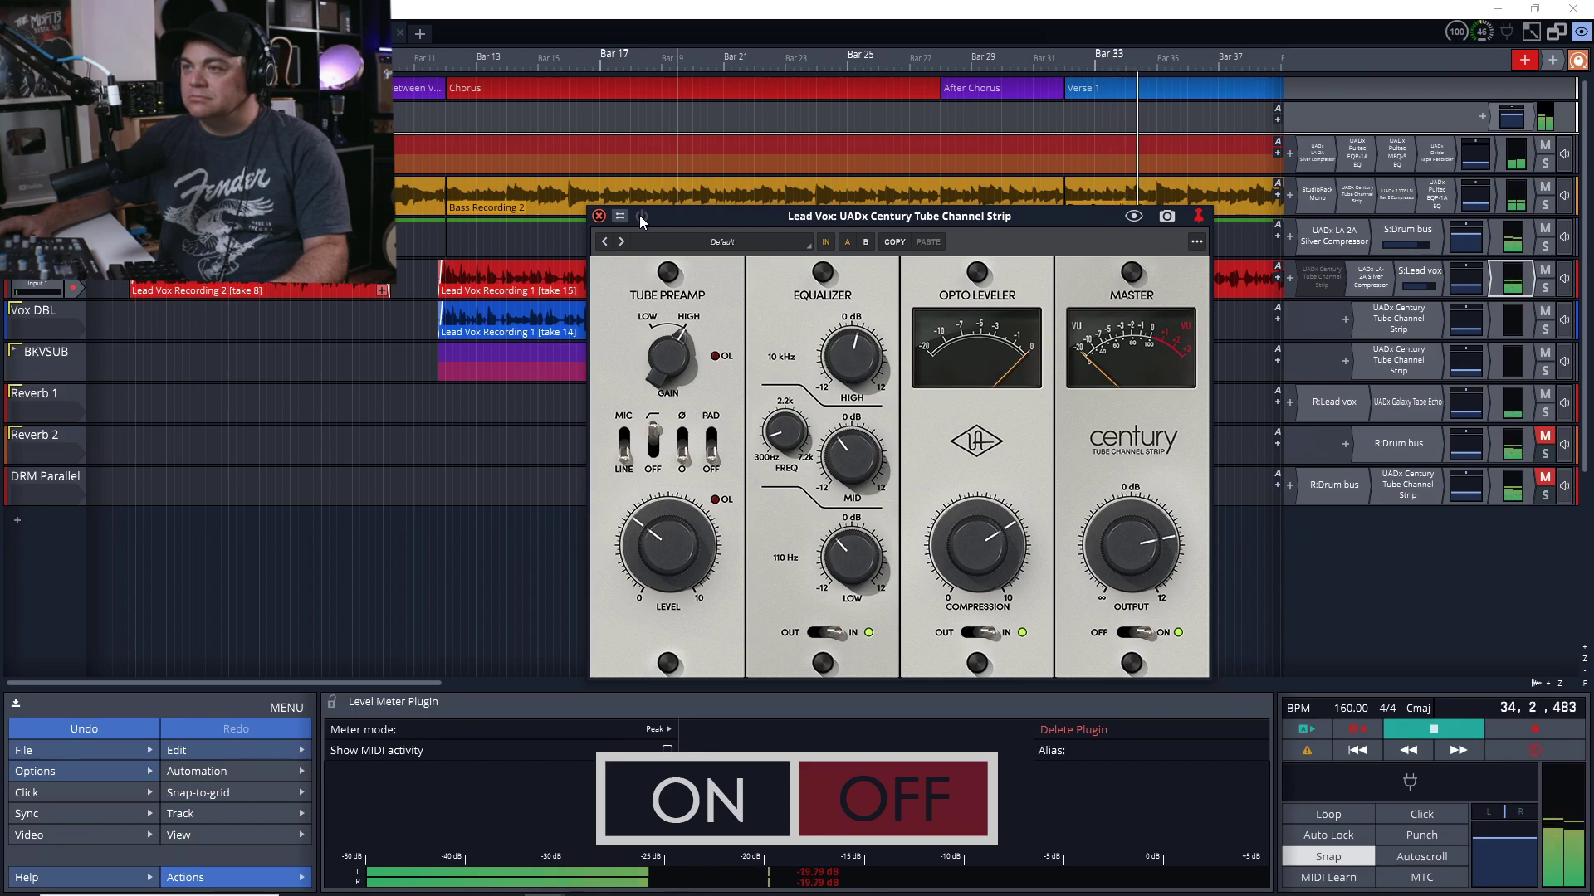
click(642, 216)
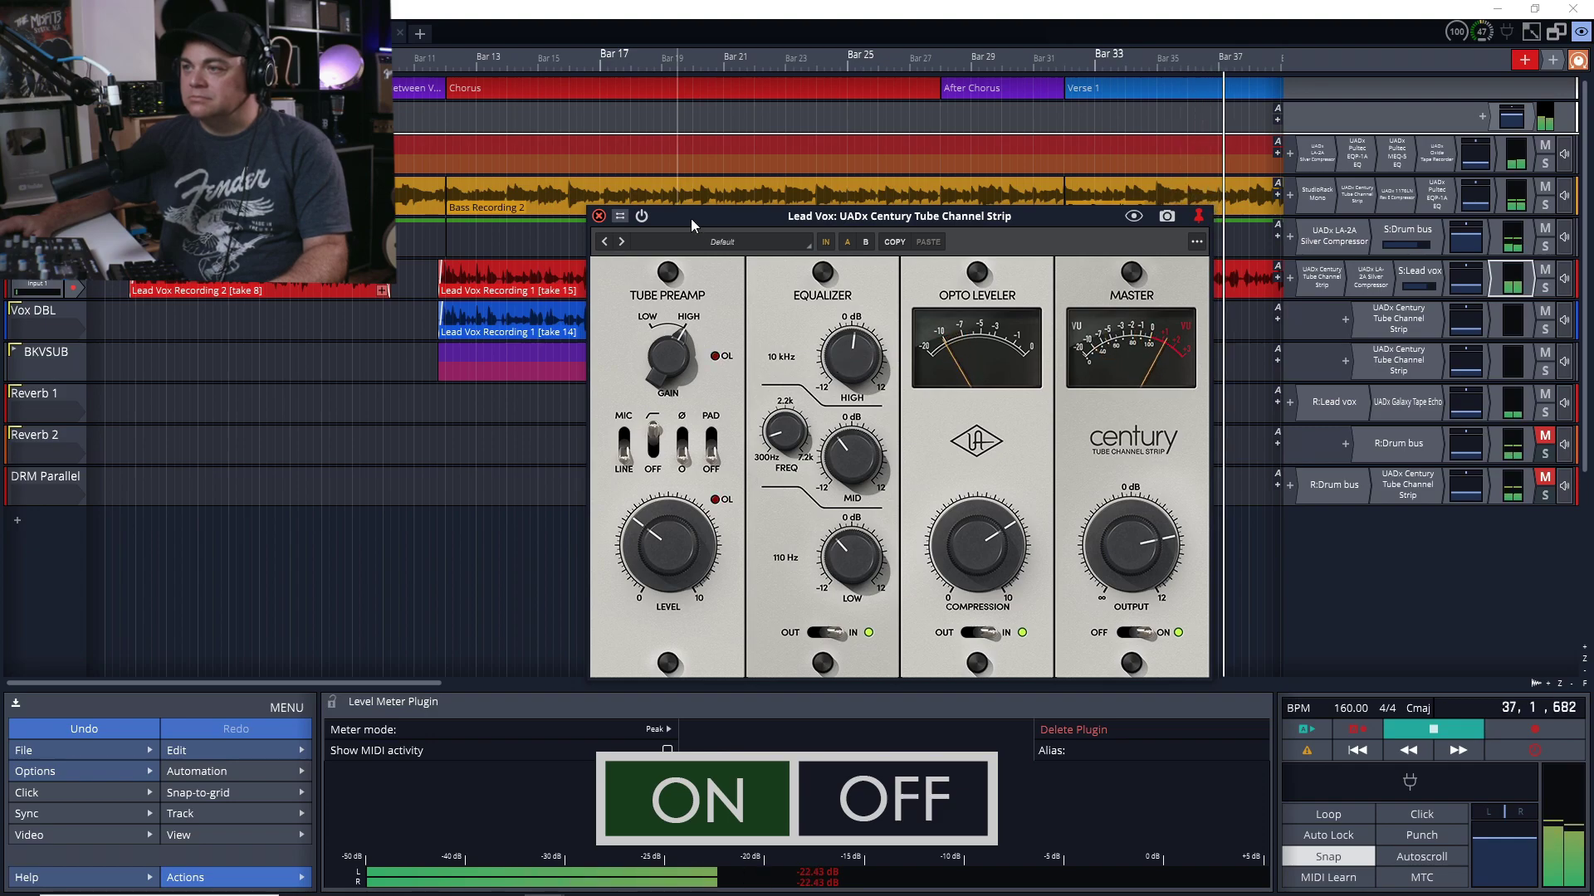
click(643, 216)
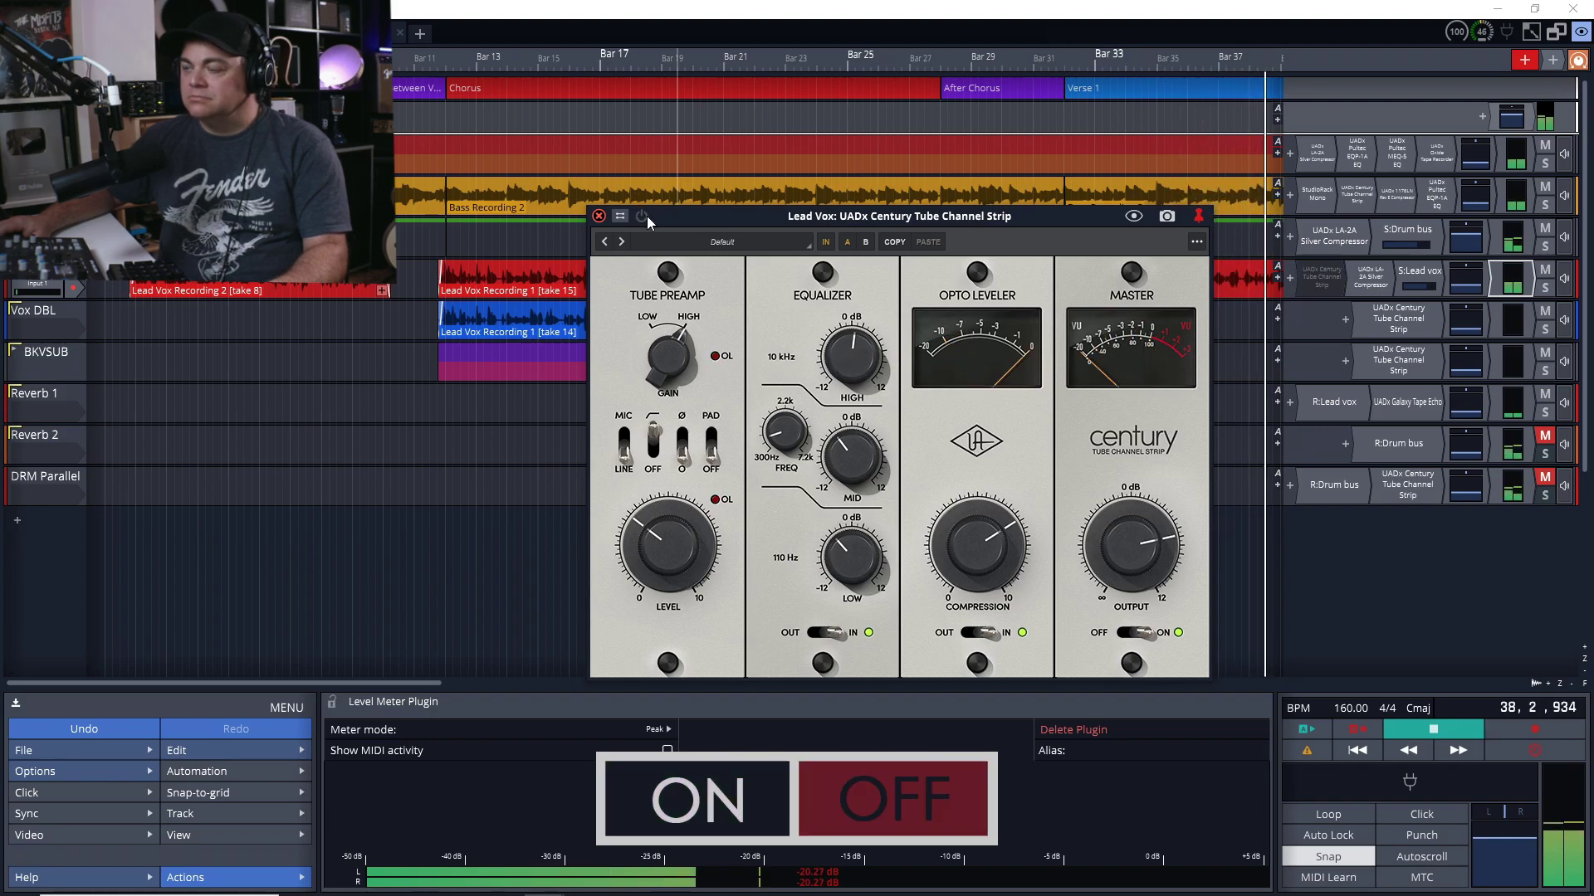
click(644, 216)
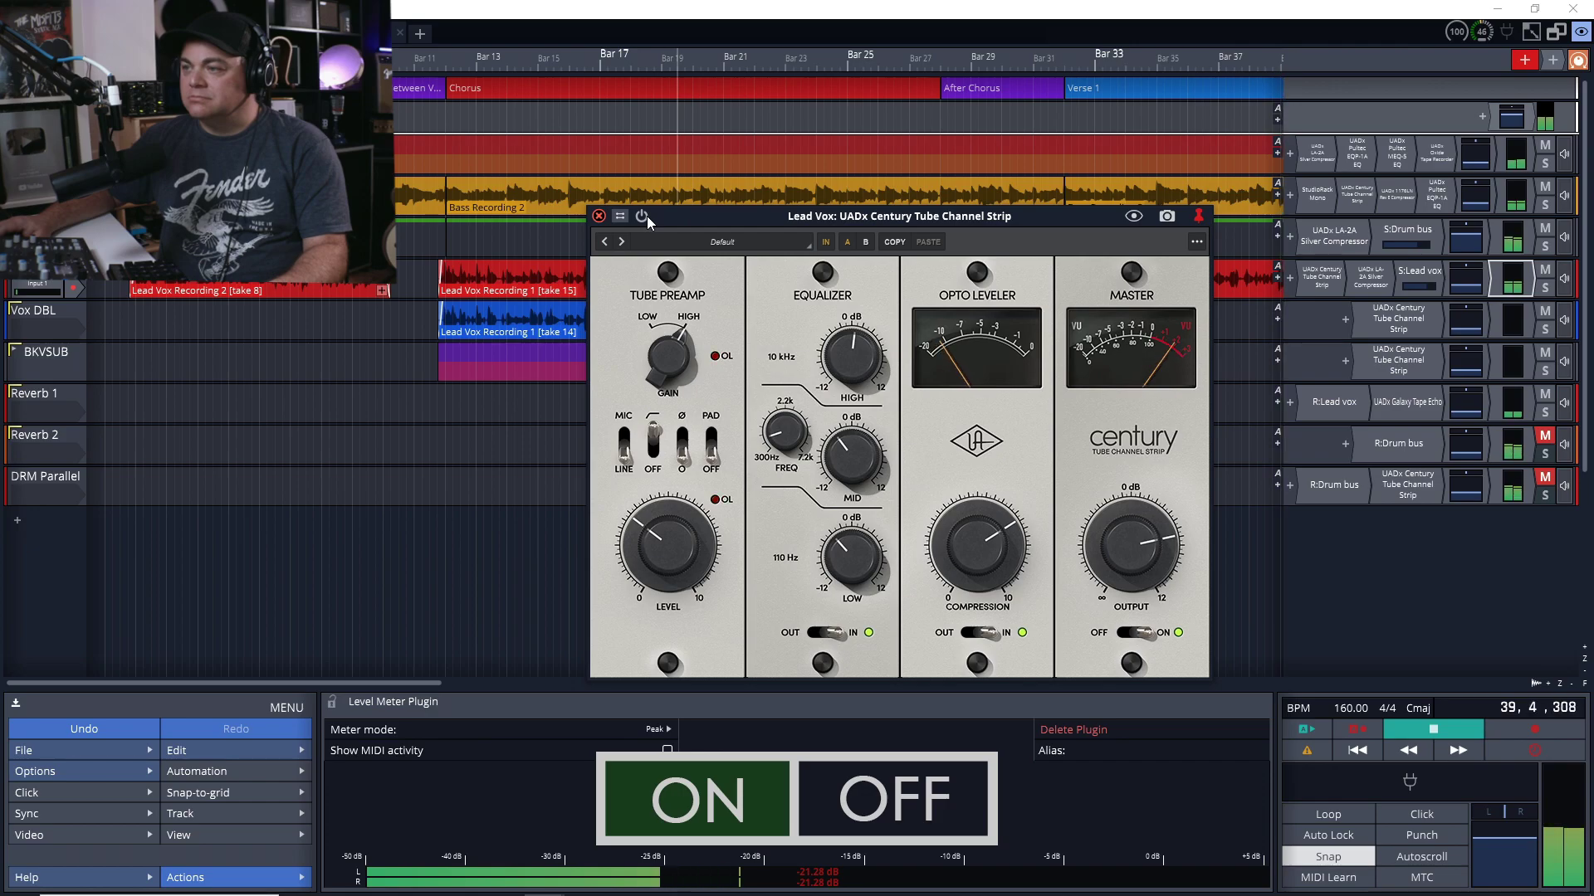
key(space)
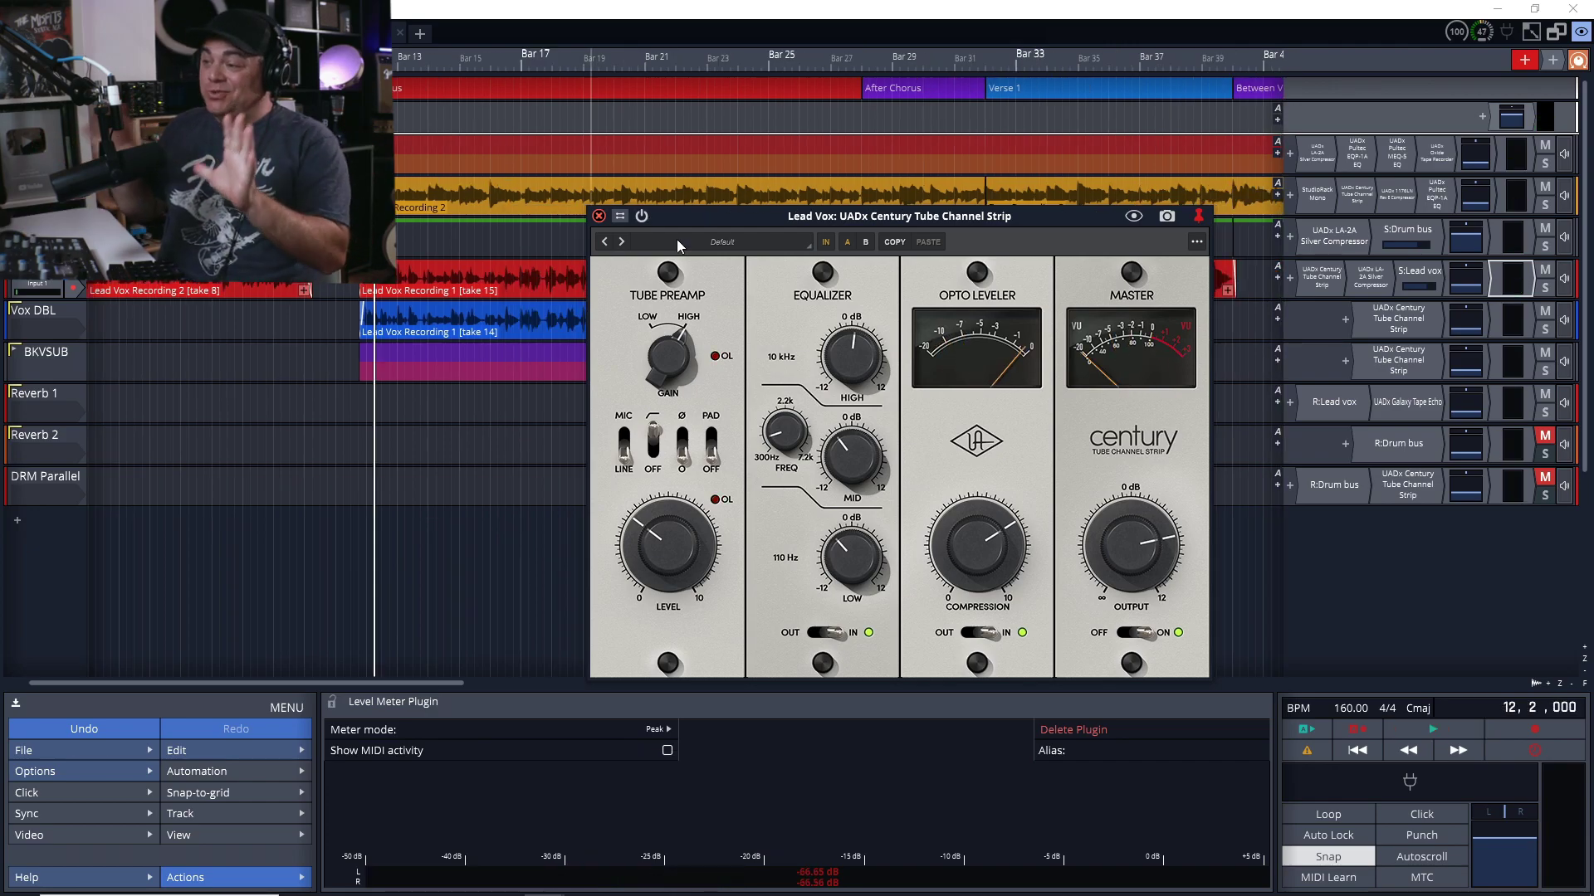